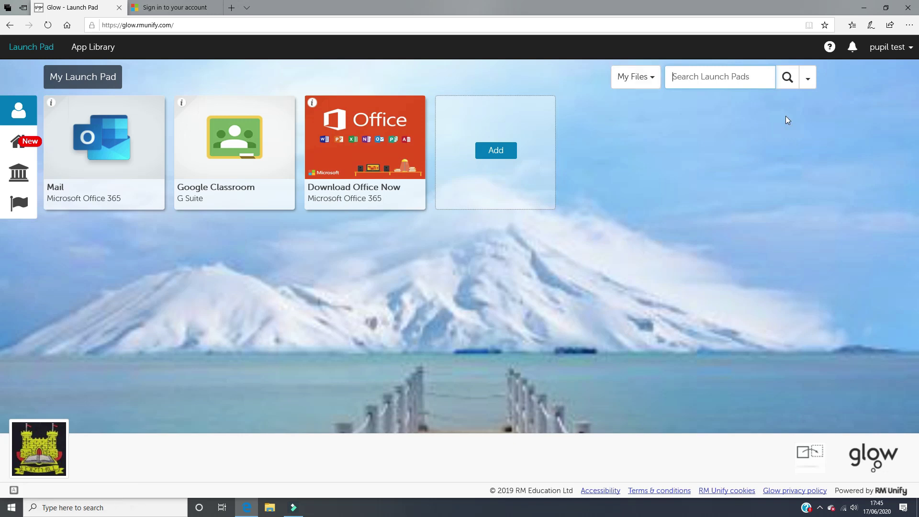
# Search the App Library, rather than Launch Pads, for 'team'
pyautogui.click(808, 84)
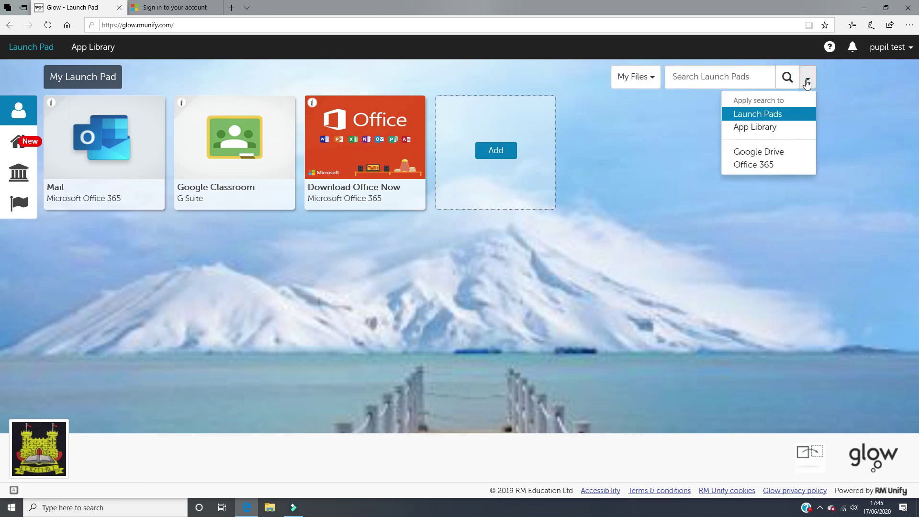
pyautogui.click(761, 128)
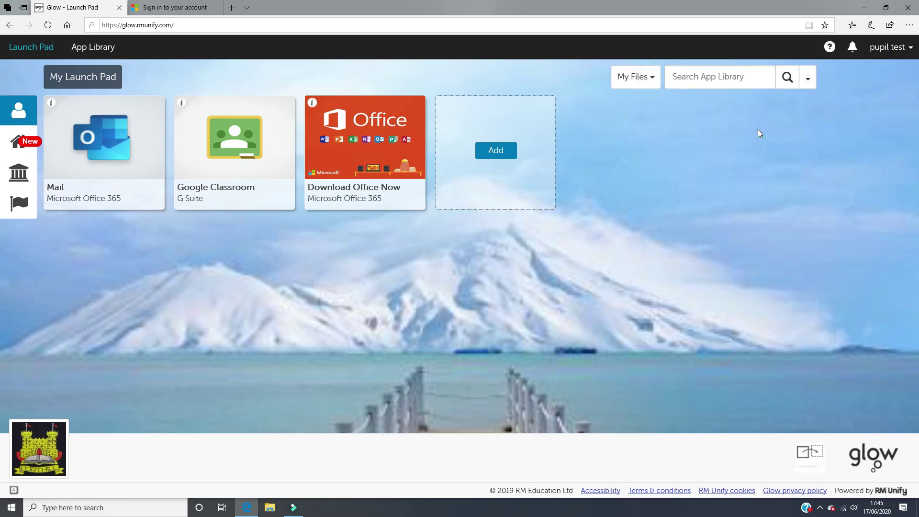
pyautogui.click(719, 76)
pyautogui.write('teams')
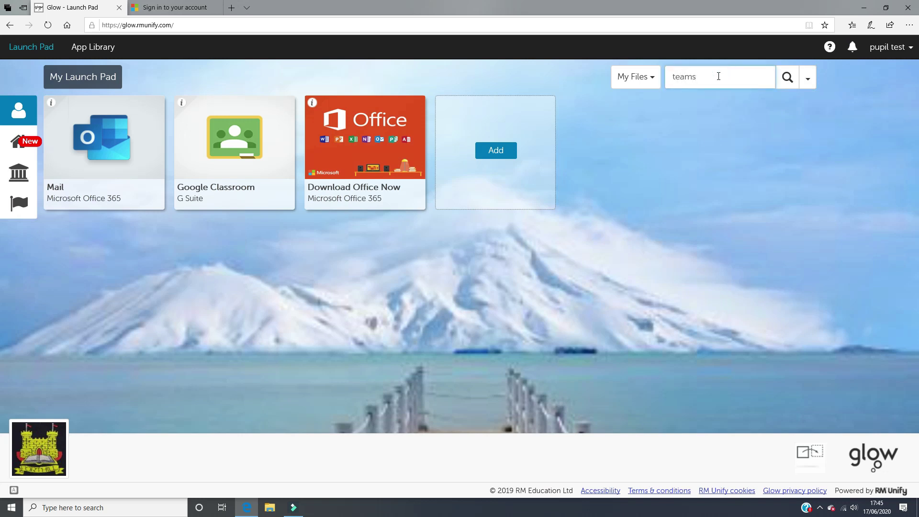
pyautogui.press('Return')
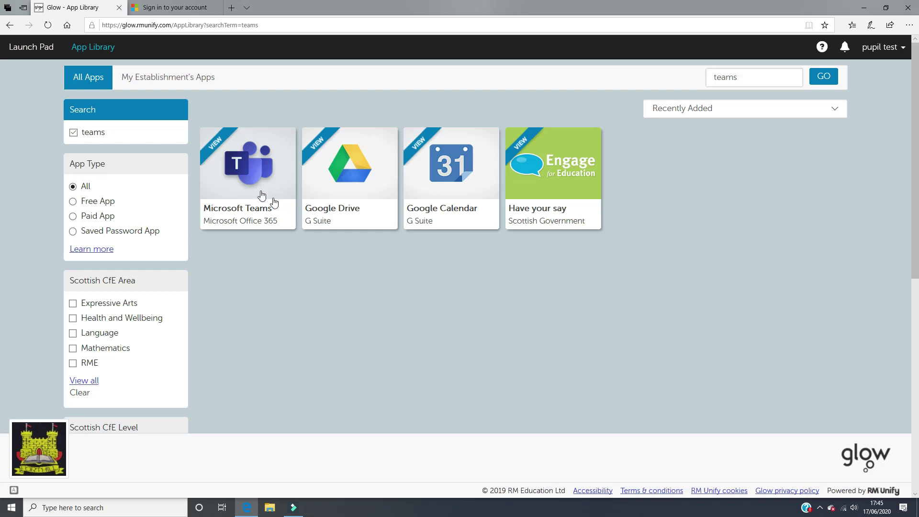
# Add the Microsoft Teams app to the Launch Pad and return there
pyautogui.click(253, 172)
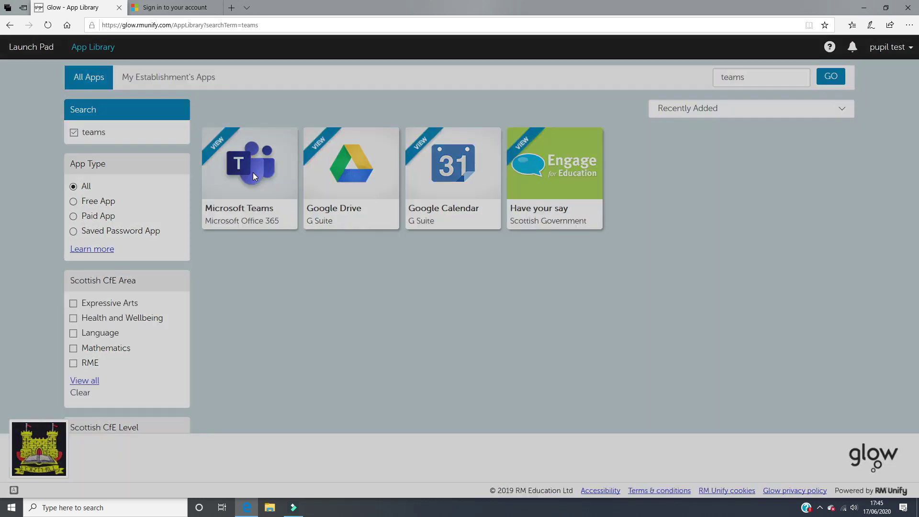
pyautogui.click(510, 146)
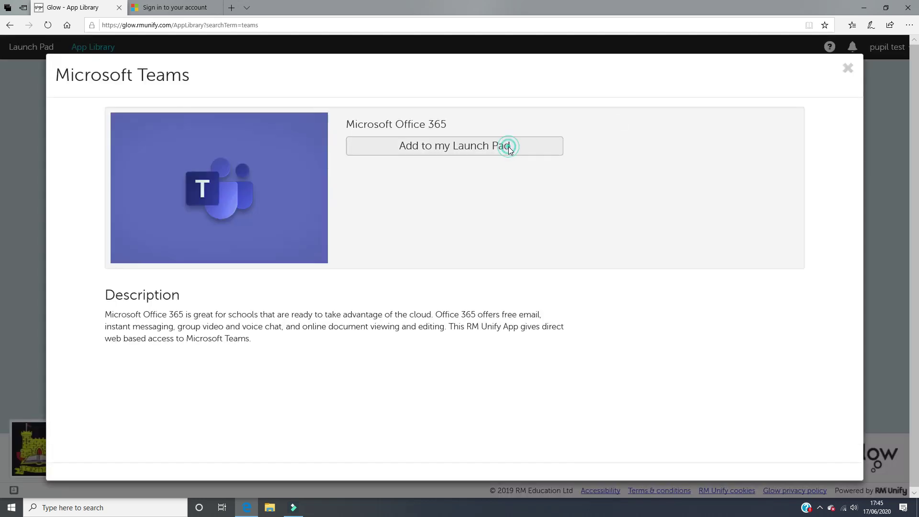
pyautogui.click(846, 66)
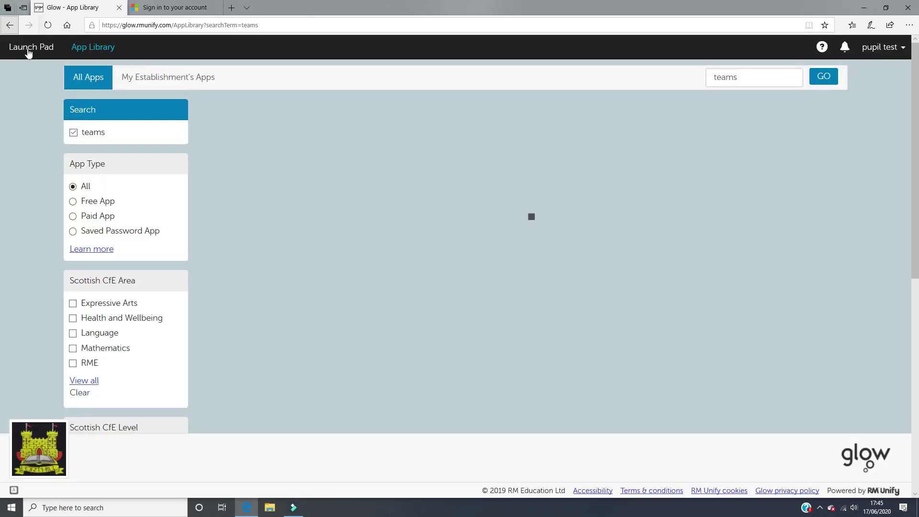
pyautogui.click(29, 50)
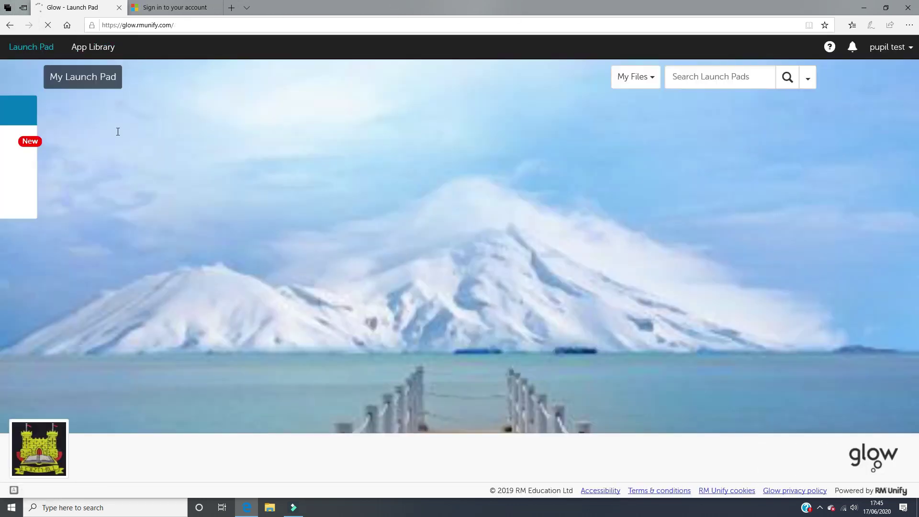
# Launch Microsoft Teams from its Launch Pad tile
pyautogui.click(518, 158)
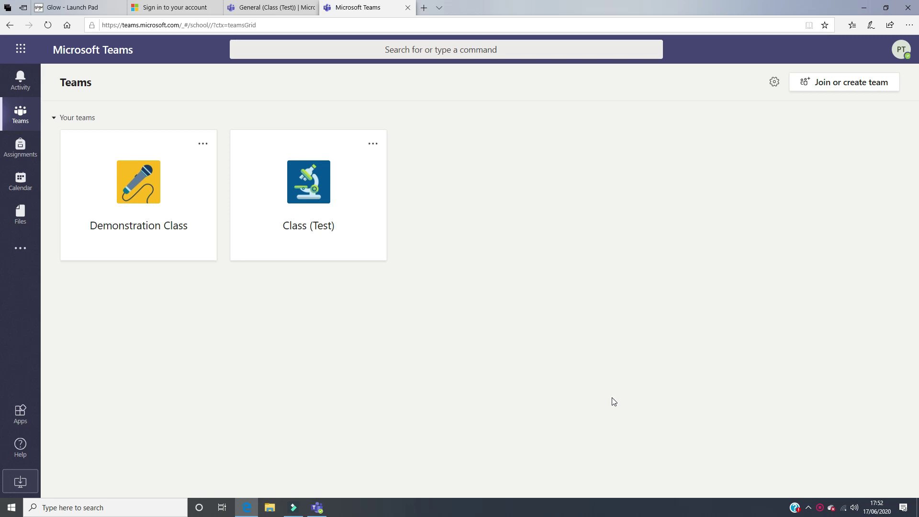
# Open the Class (Test) team's General channel and scroll through its posts
pyautogui.click(302, 197)
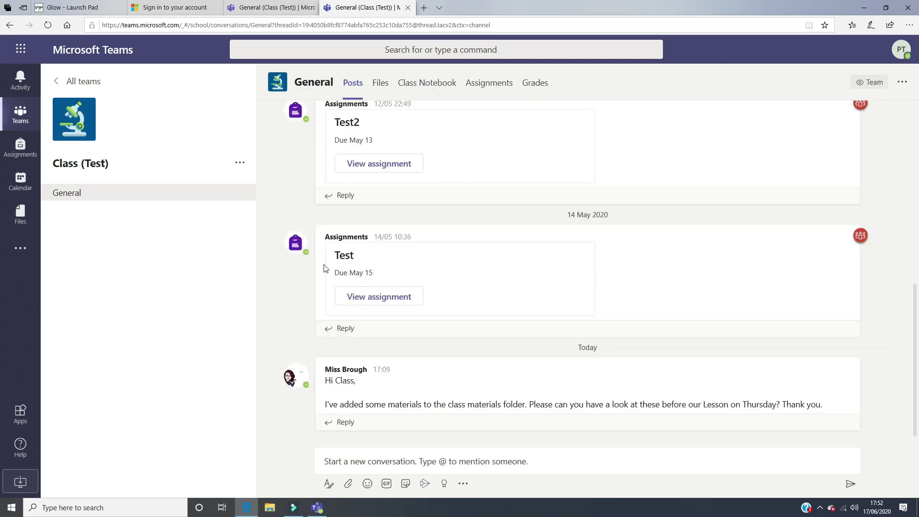
pyautogui.moveTo(915, 378); pyautogui.dragTo(915, 207)
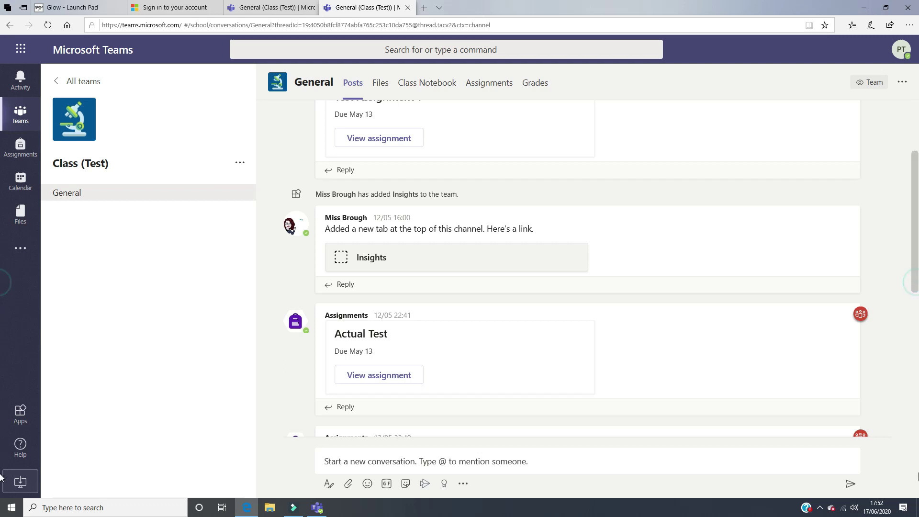
pyautogui.click(403, 461)
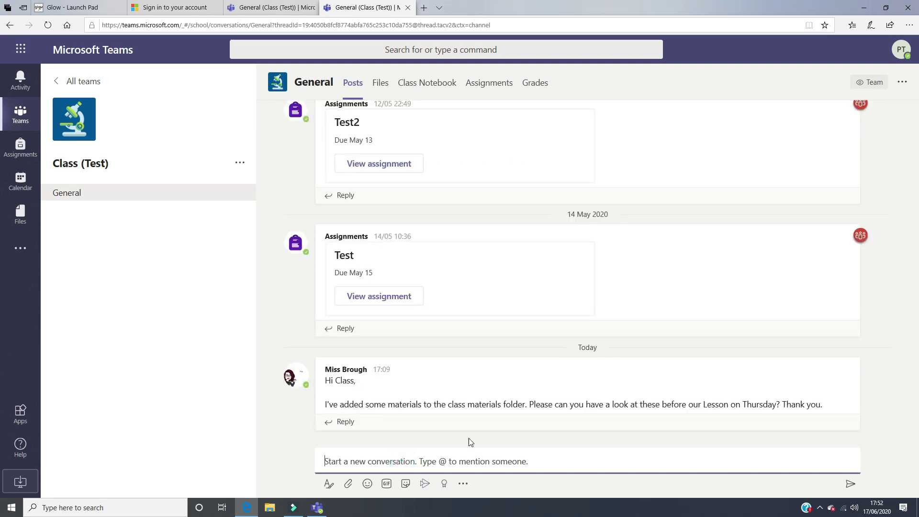
pyautogui.write('Hi ')
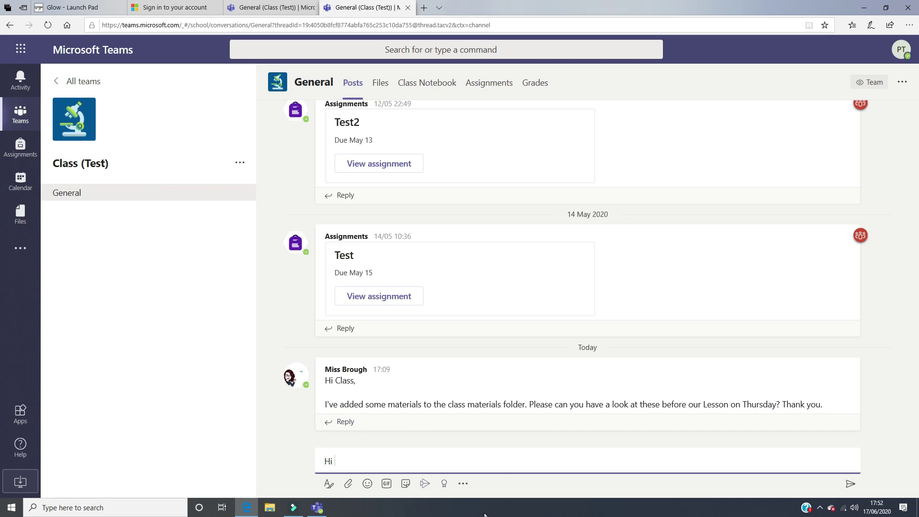
pyautogui.write('@')
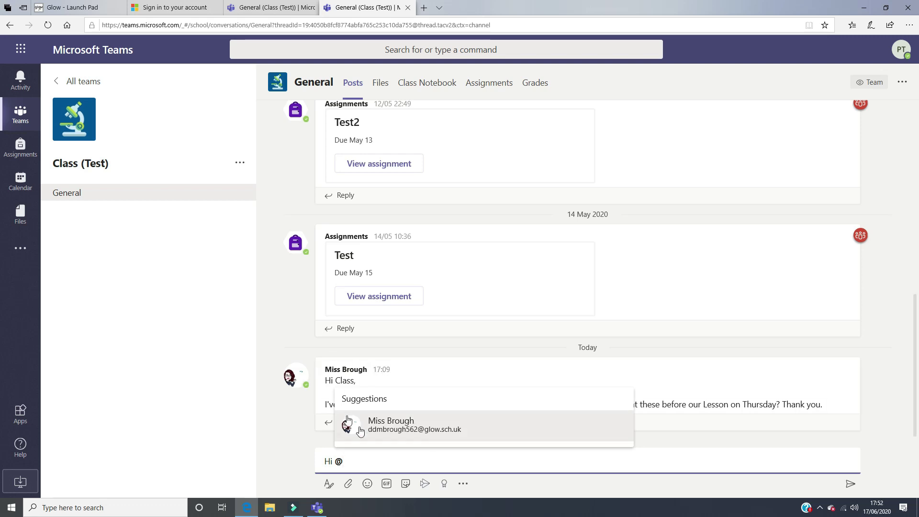
pyautogui.click(396, 427)
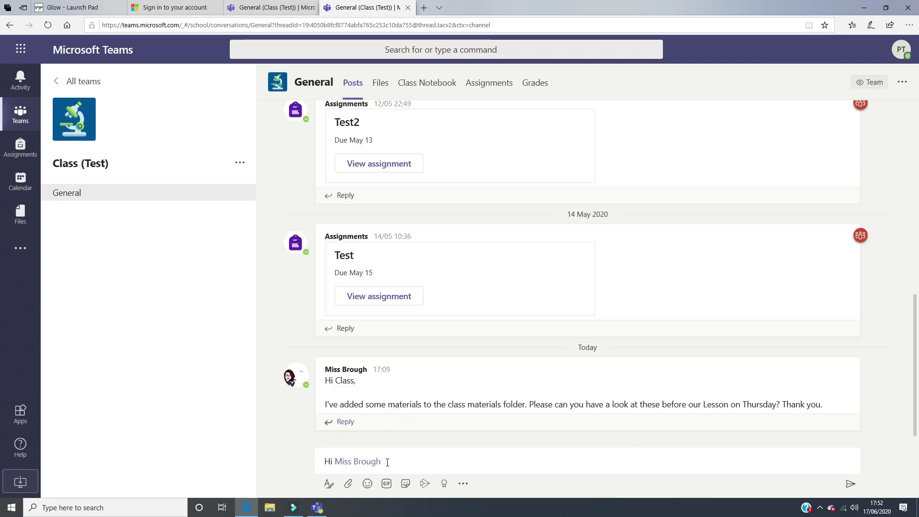
pyautogui.click(425, 460)
pyautogui.write(', ')
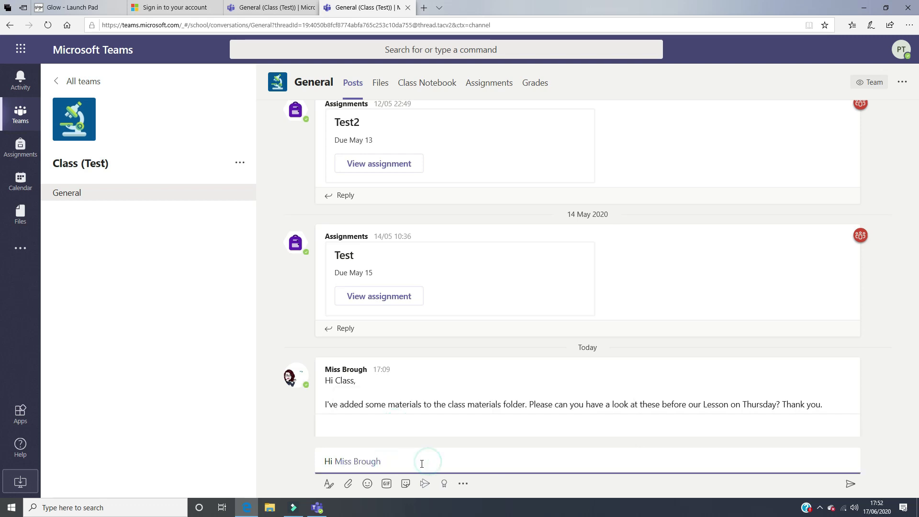
pyautogui.write('Can you help')
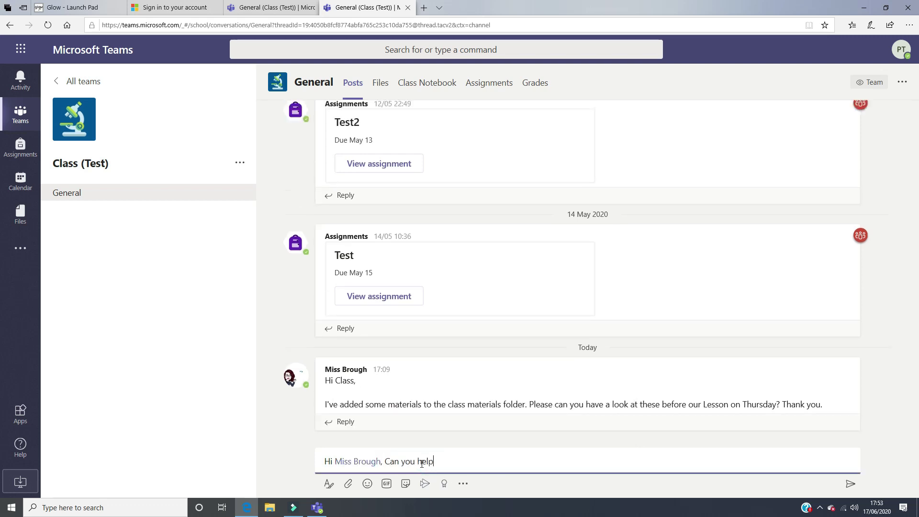
pyautogui.write(' me please?')
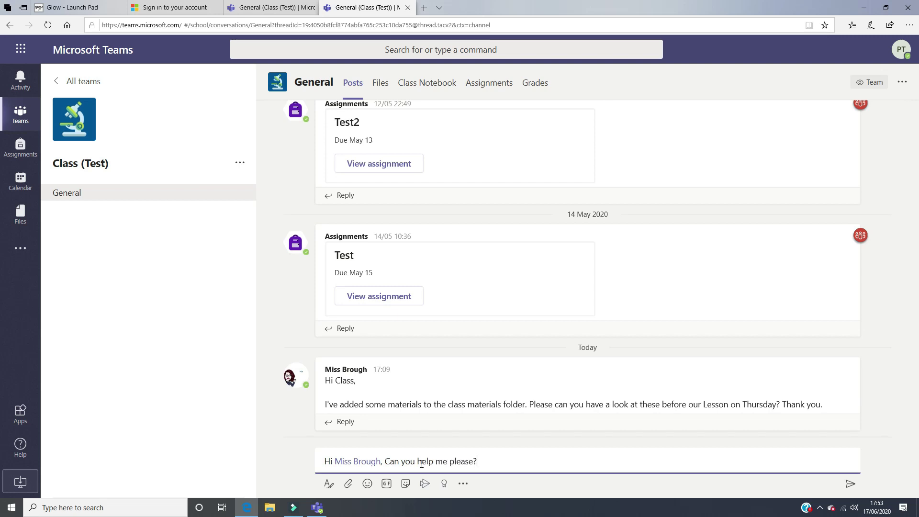
pyautogui.press('Return')
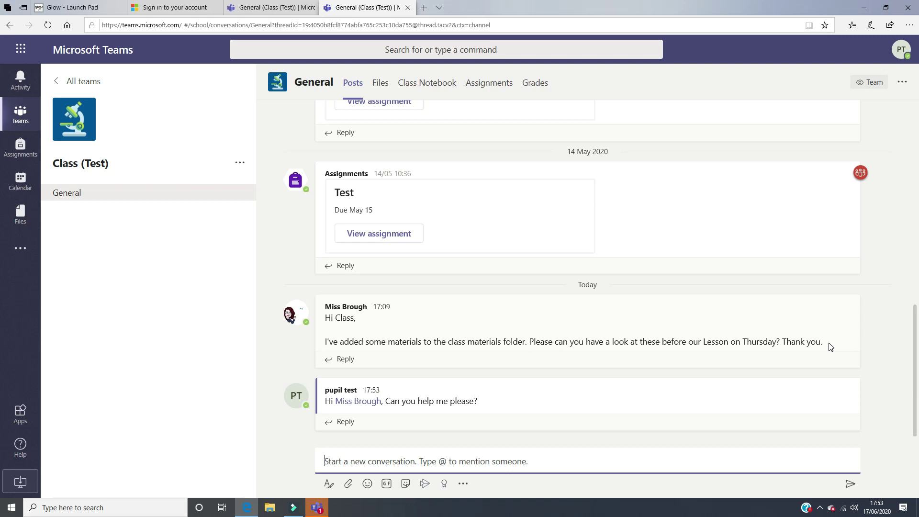
pyautogui.moveTo(830, 347)
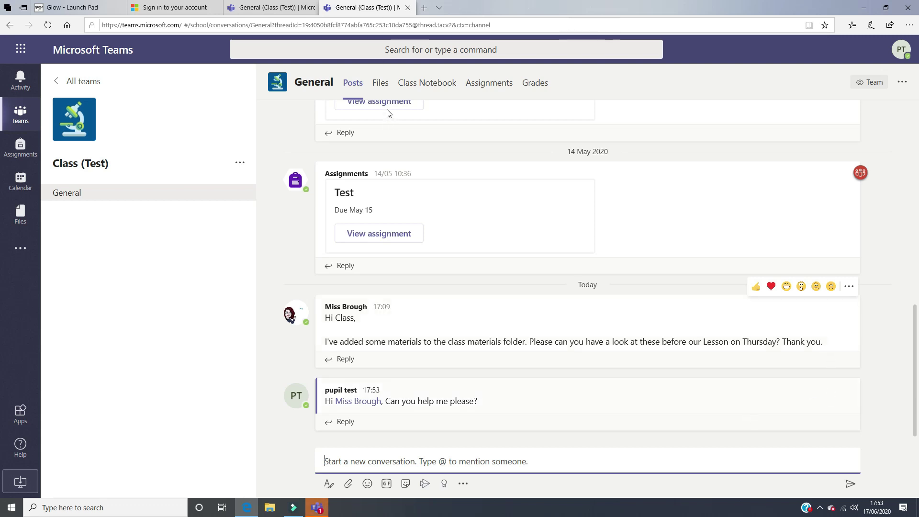
pyautogui.click(376, 84)
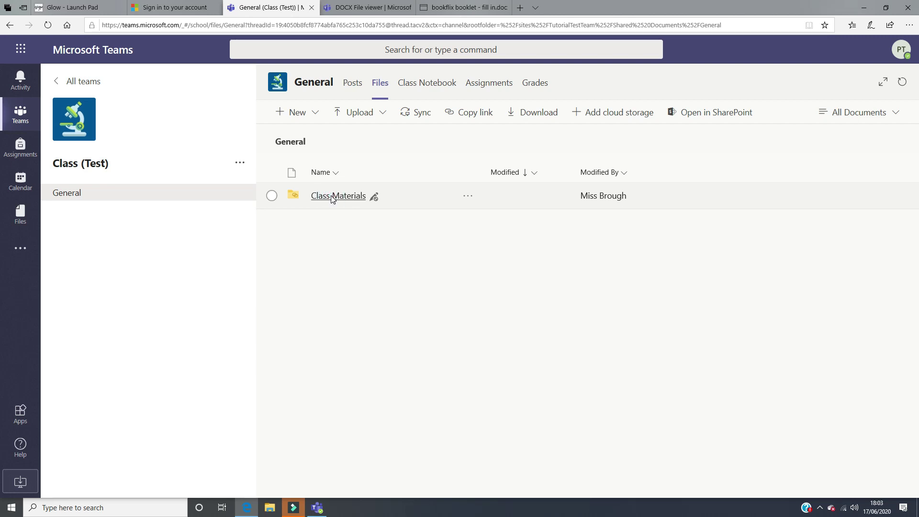
# Open the Class Materials folder in the team's files
pyautogui.click(333, 197)
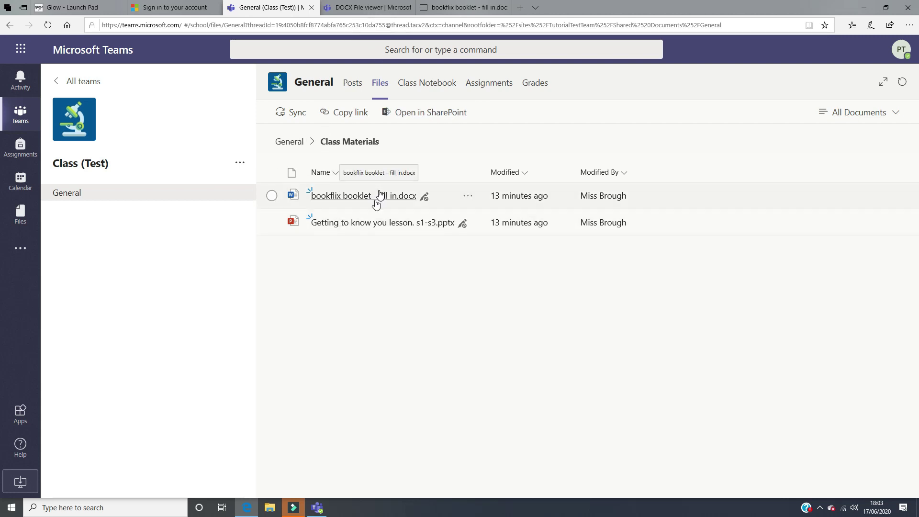
# Open the Getting to know you lesson .pptx and scroll through all ten slides
pyautogui.click(365, 227)
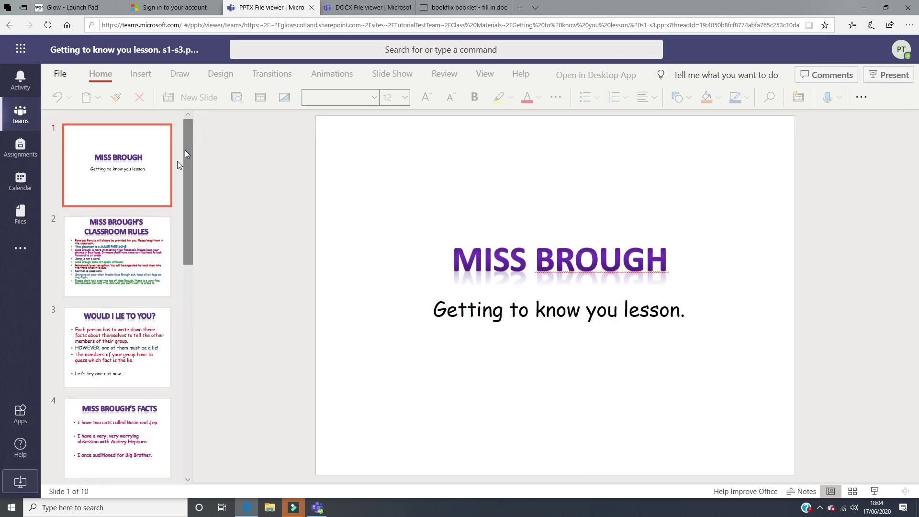
pyautogui.scroll(-1, 148, 219)
pyautogui.scroll(-10, 130, 200)
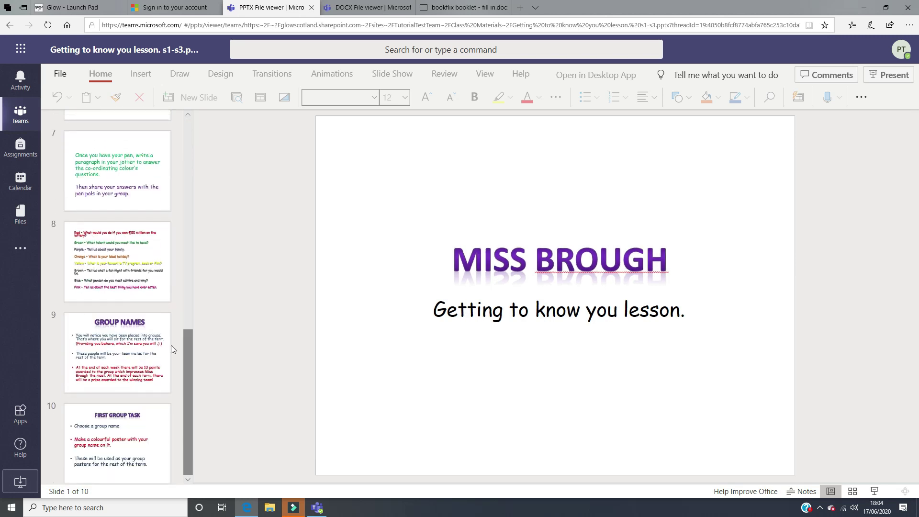
pyautogui.moveTo(189, 433); pyautogui.dragTo(191, 188)
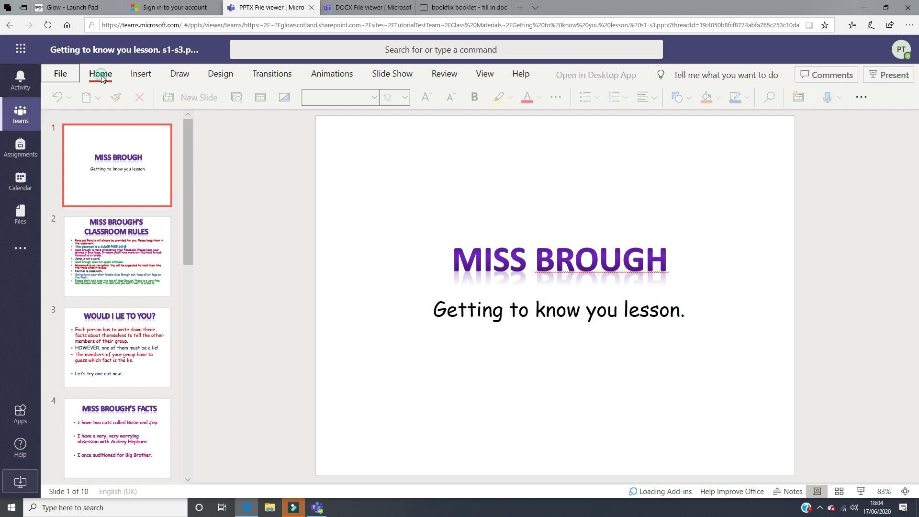
pyautogui.click(22, 117)
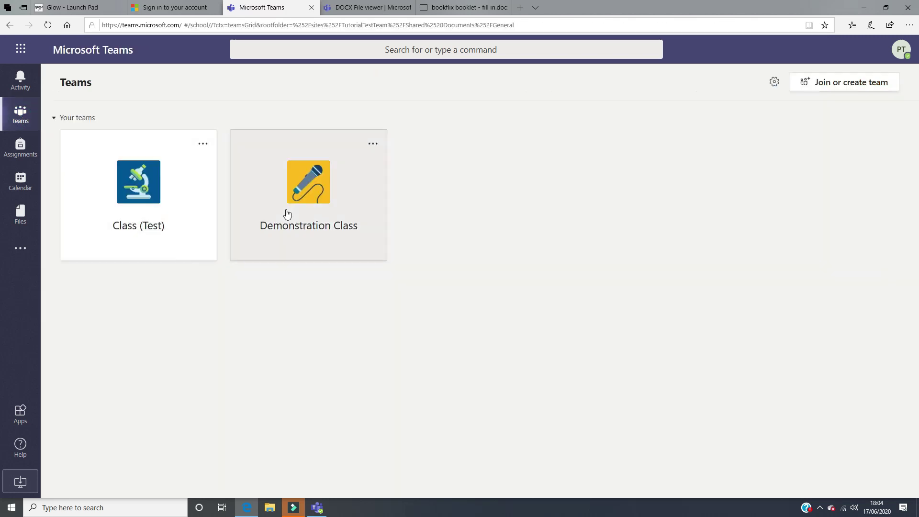
# Reopen Class (Test) and scroll up to the Test2 and Test assignment posts
pyautogui.click(122, 206)
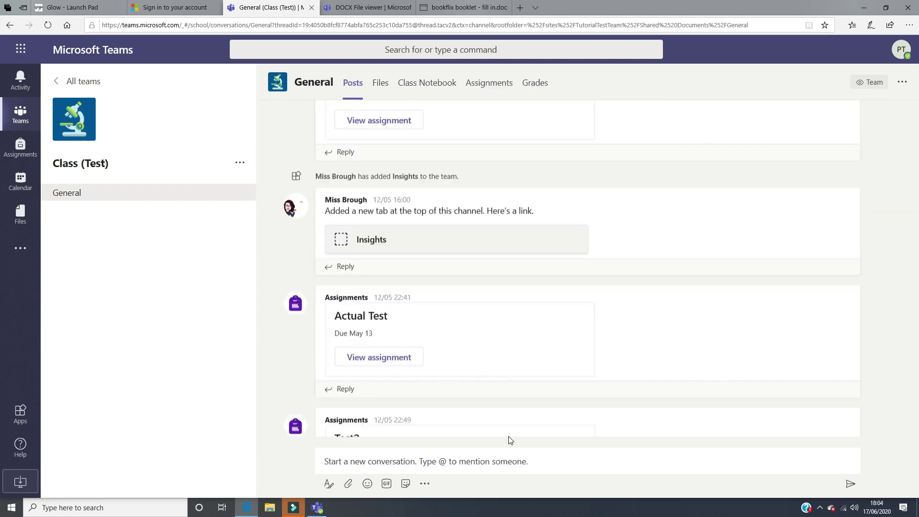
pyautogui.scroll(3, 396, 404)
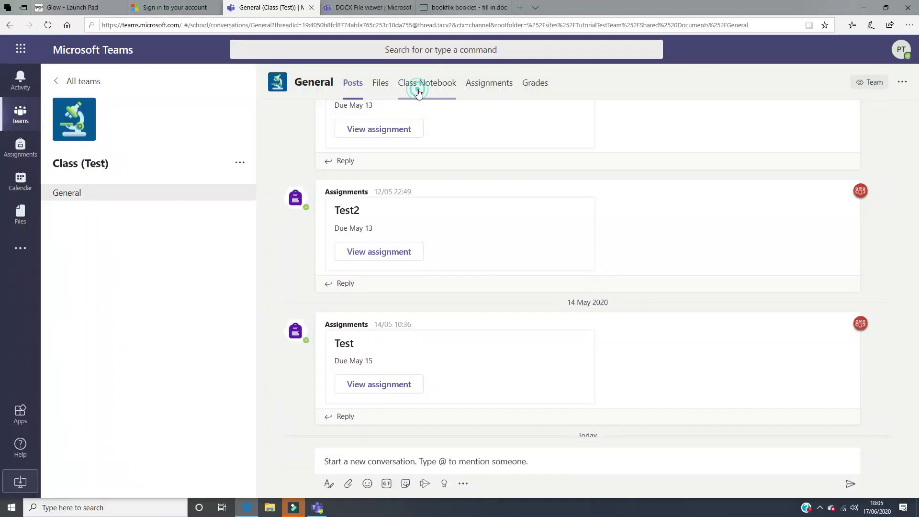
# Open the Class Notebook tab to its Welcome to Class Notebook page
pyautogui.click(419, 92)
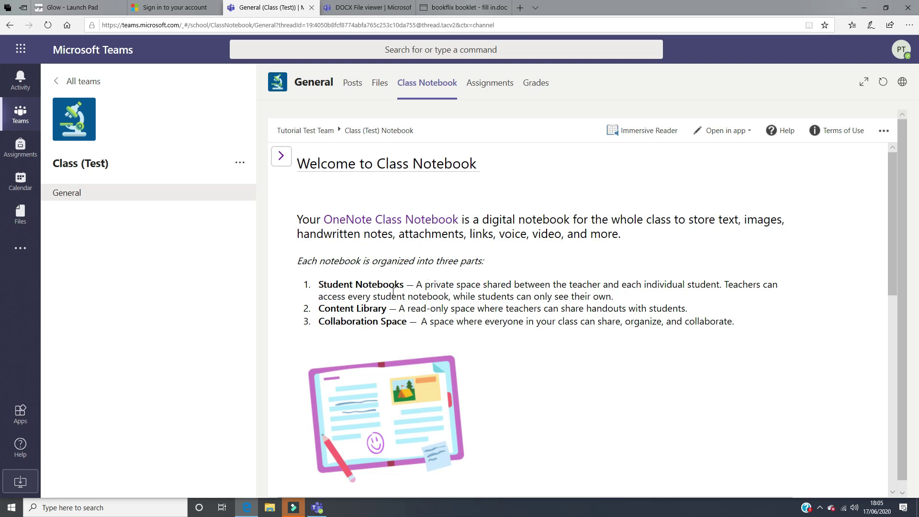
pyautogui.click(282, 160)
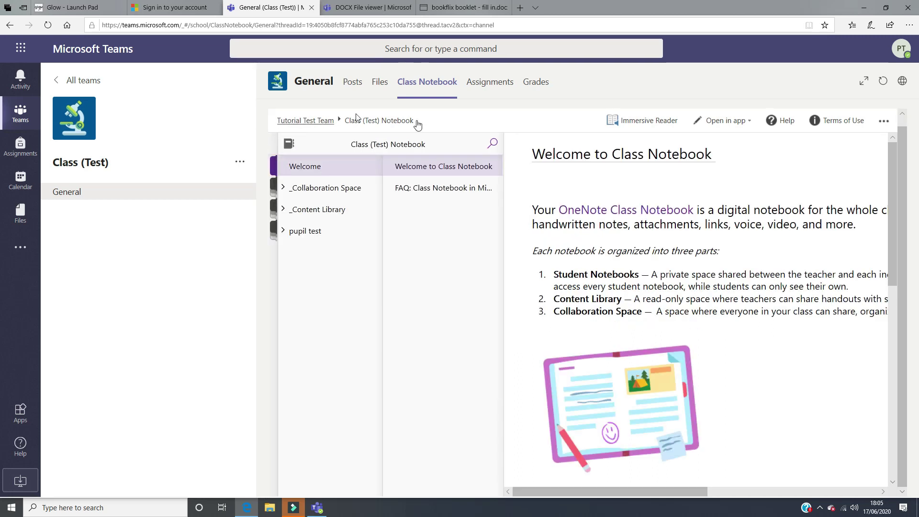
# Open the navigation panel, skim the FAQ page, and return to Welcome to Class Notebook
pyautogui.click(310, 168)
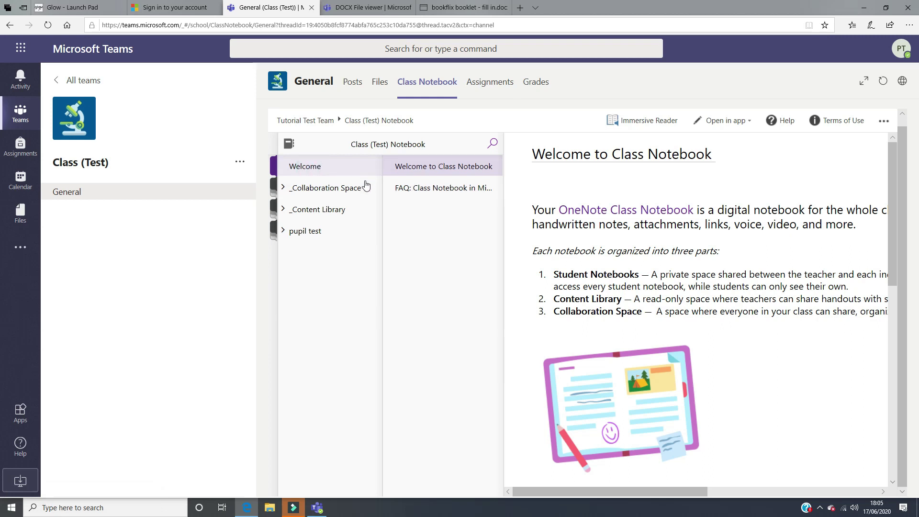
pyautogui.click(441, 191)
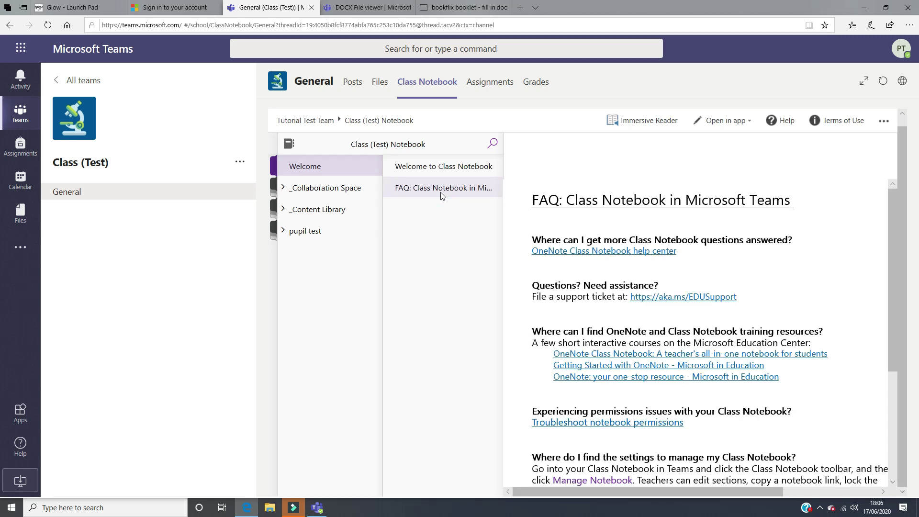
pyautogui.scroll(-4, 655, 291)
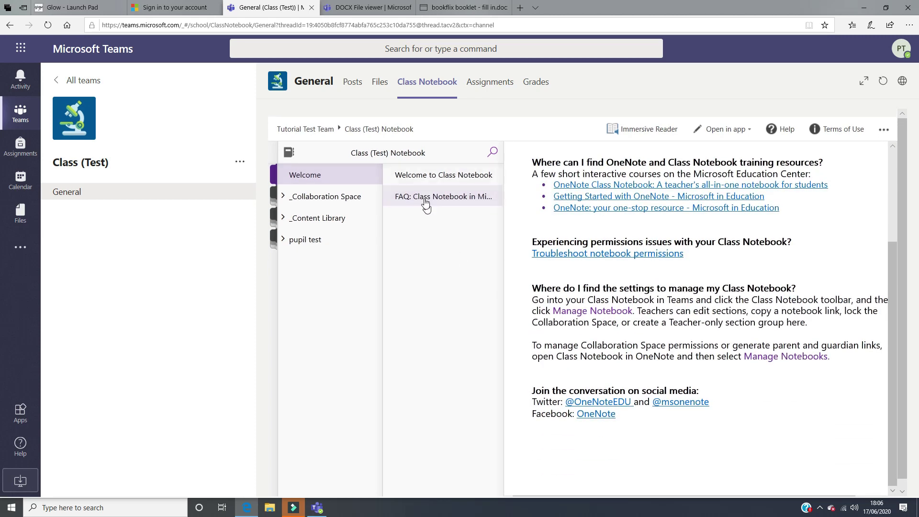
pyautogui.click(332, 176)
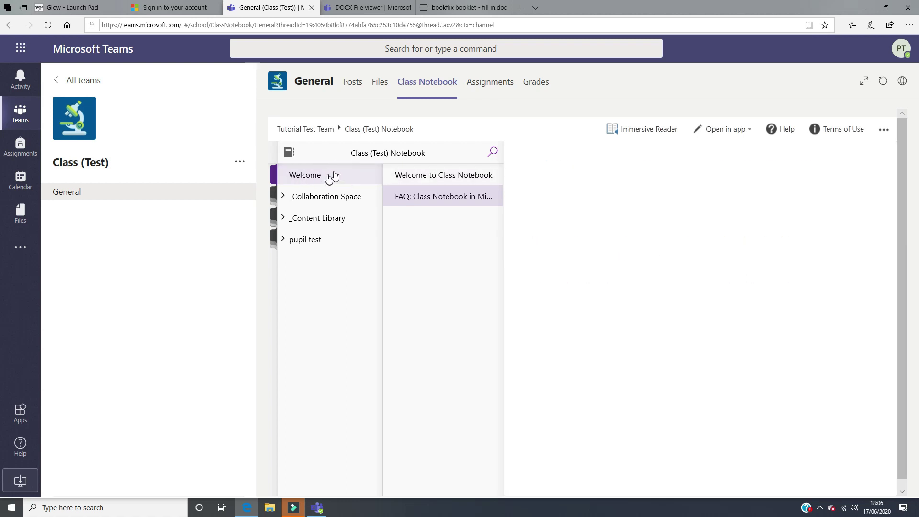
pyautogui.click(408, 175)
pyautogui.click(408, 201)
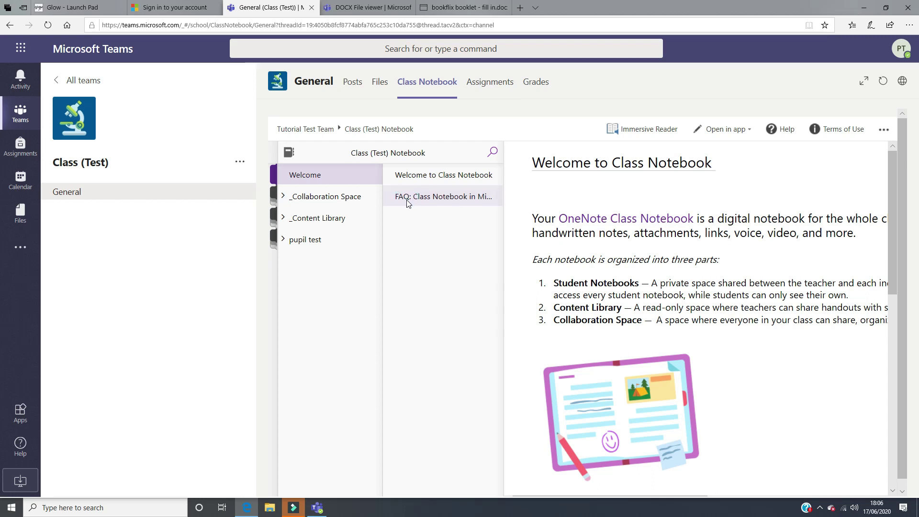
pyautogui.click(413, 177)
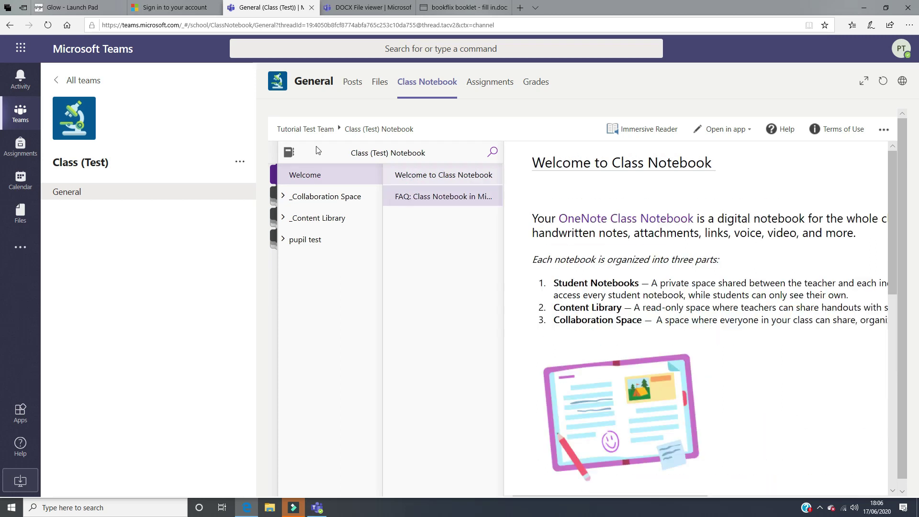
# Expand _Collaboration Space and open its Project Number 1 page
pyautogui.click(310, 198)
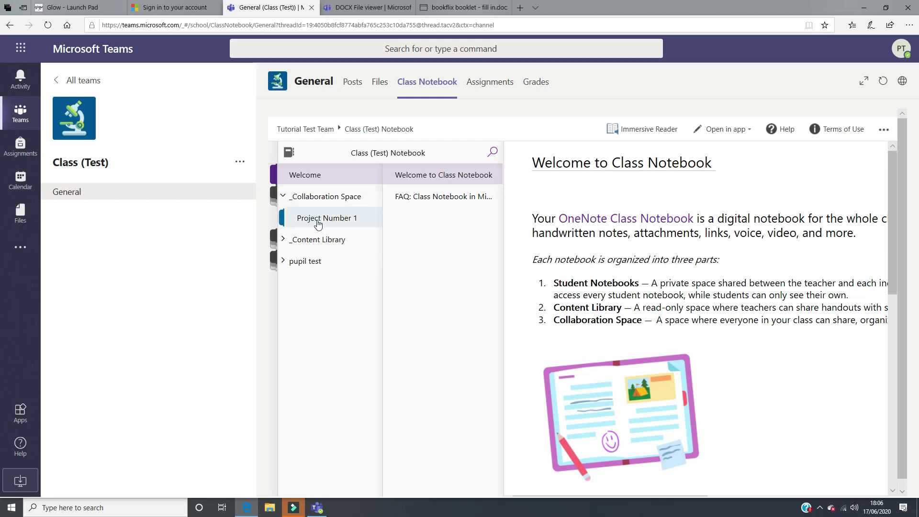
pyautogui.click(334, 203)
pyautogui.click(328, 196)
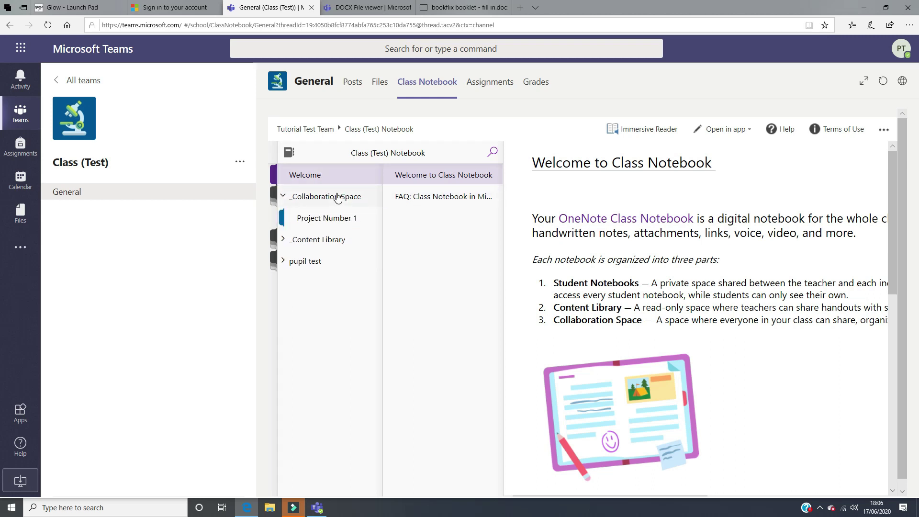
pyautogui.click(337, 219)
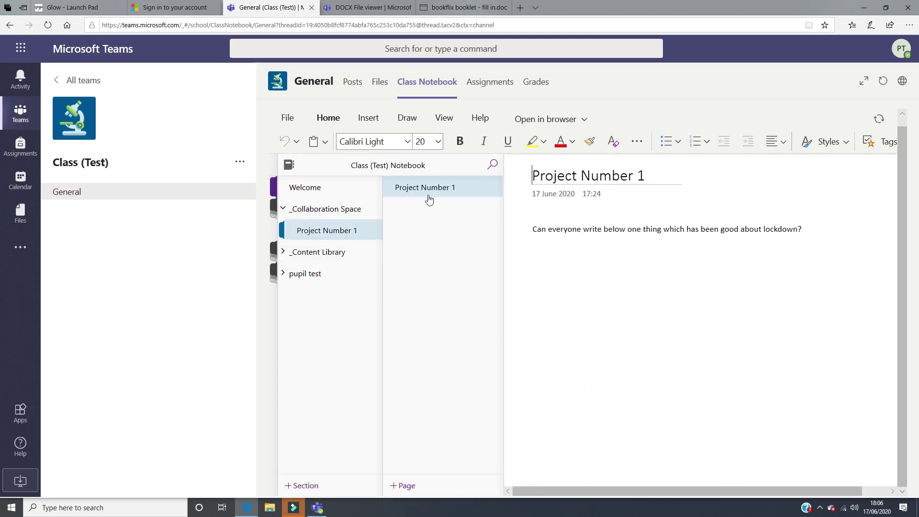
pyautogui.click(429, 191)
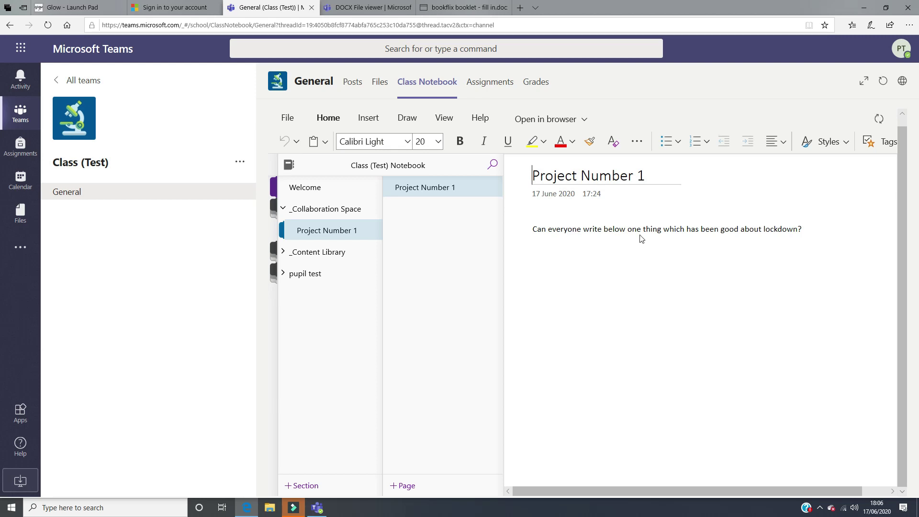
# Type 'Long lies!' as the answer below the lockdown question
pyautogui.click(805, 234)
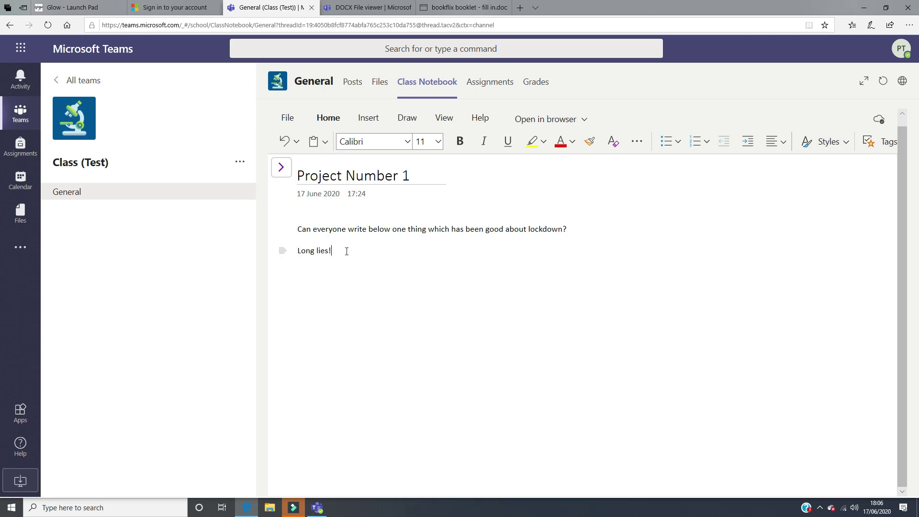
pyautogui.write('Long lies!')
pyautogui.click(280, 169)
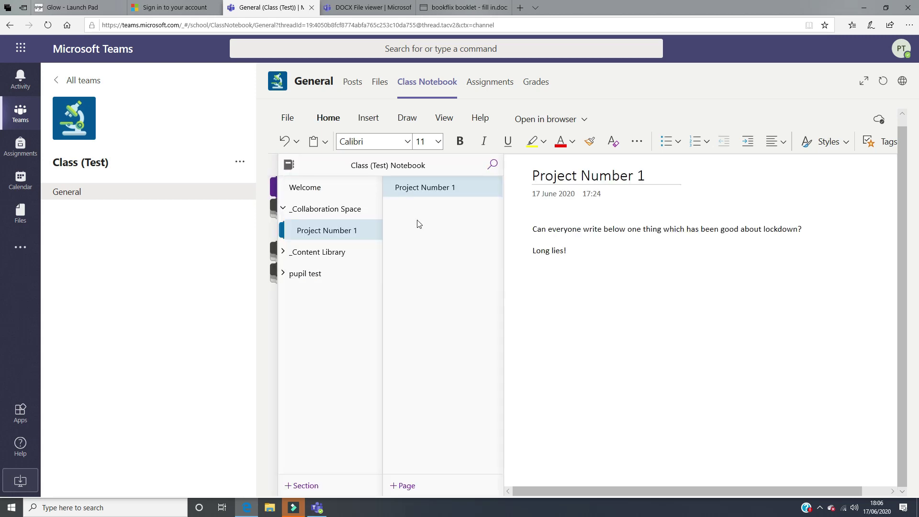
pyautogui.click(309, 257)
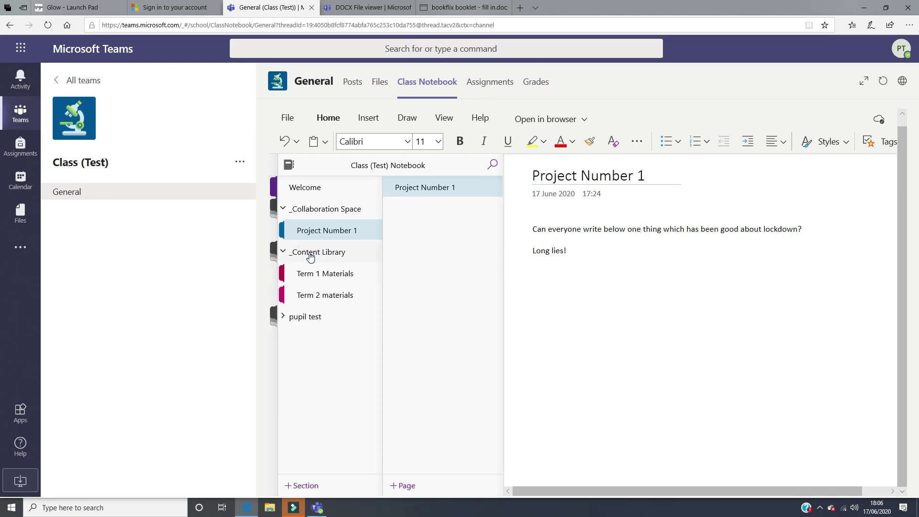
# Browse the Content Library's Term 1 Materials and its Reading and Writing Materials pages
pyautogui.click(309, 276)
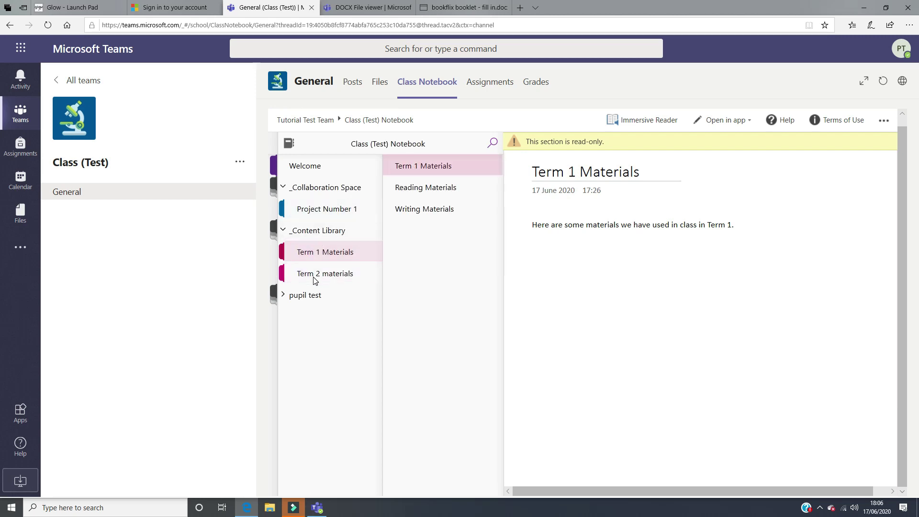
pyautogui.click(337, 258)
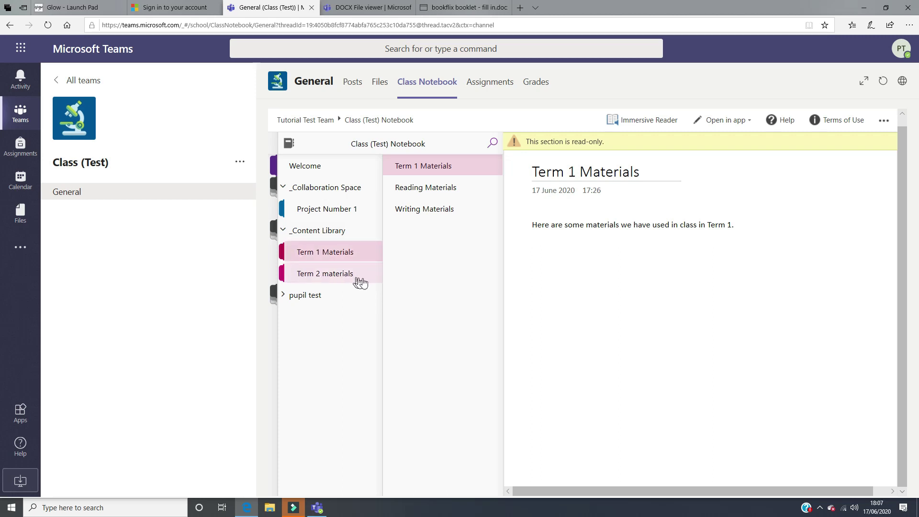
pyautogui.click(416, 170)
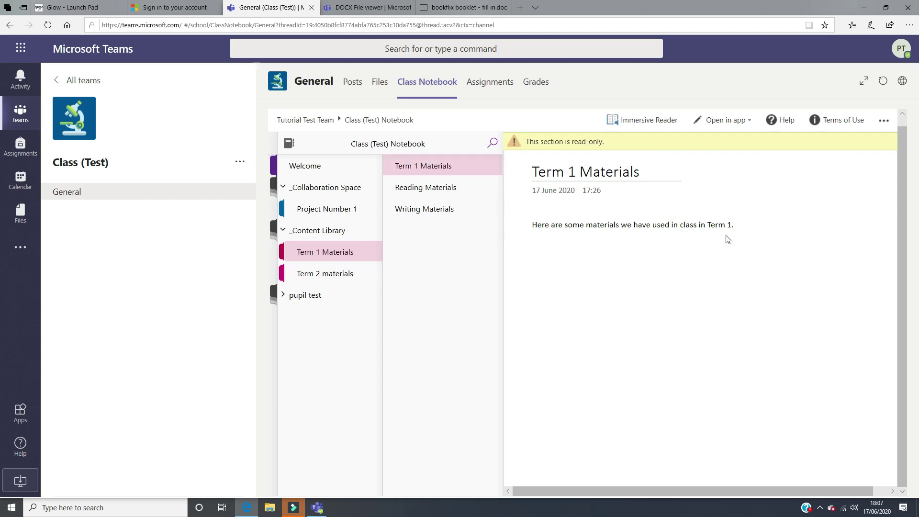
pyautogui.click(424, 191)
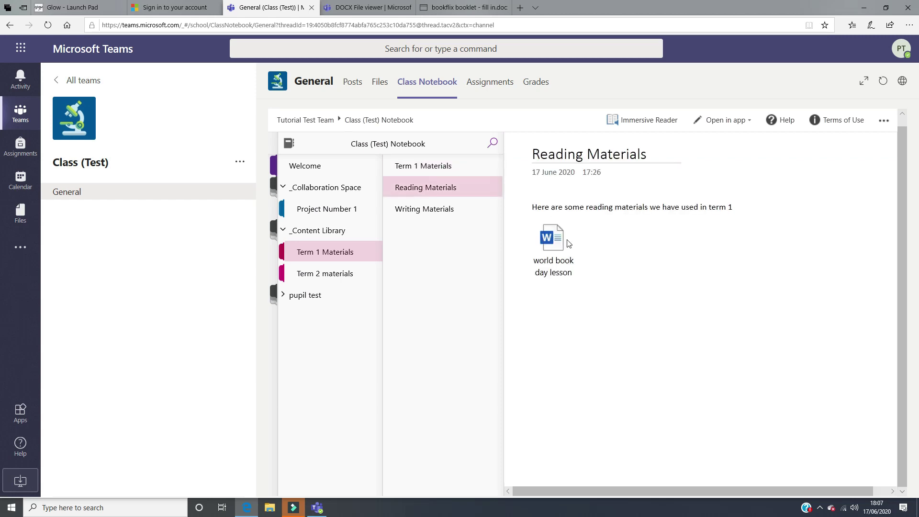
pyautogui.click(434, 213)
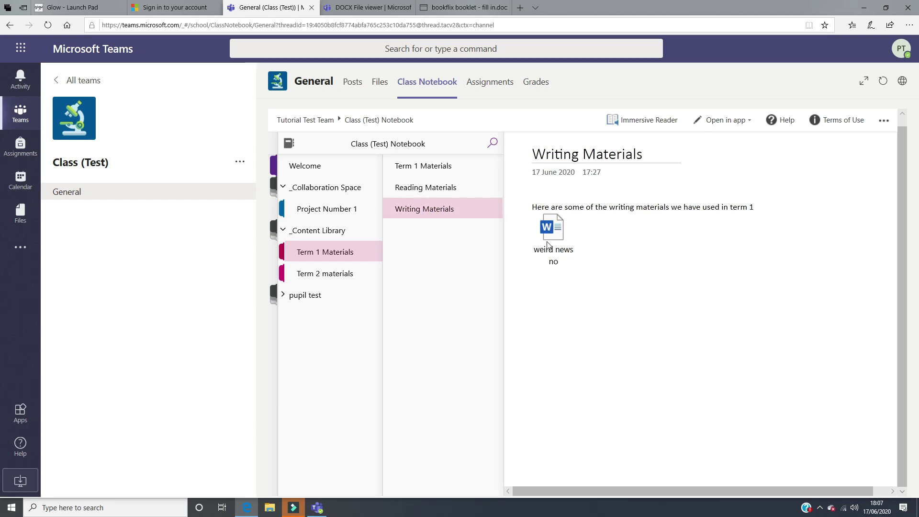
# View Term 2 materials' empty Writing Materials page, then expand the pupil test notebook
pyautogui.click(347, 275)
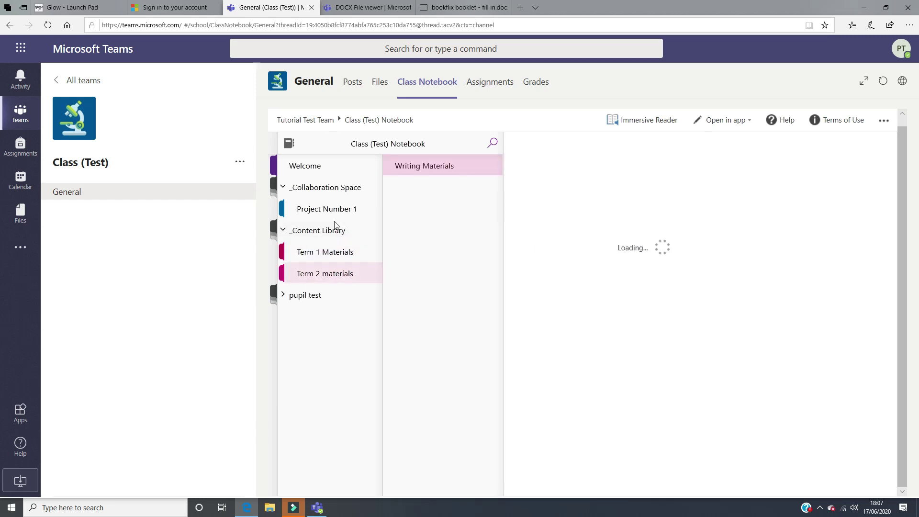
pyautogui.click(420, 172)
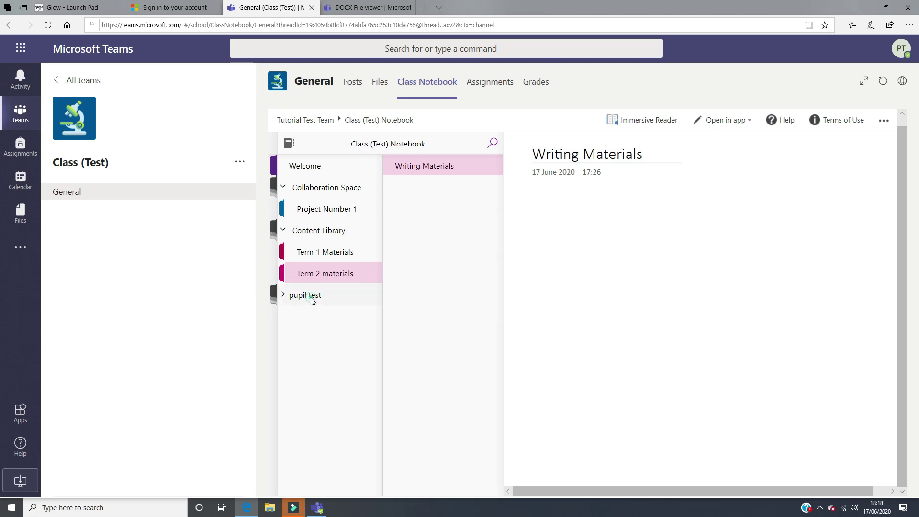
pyautogui.click(312, 299)
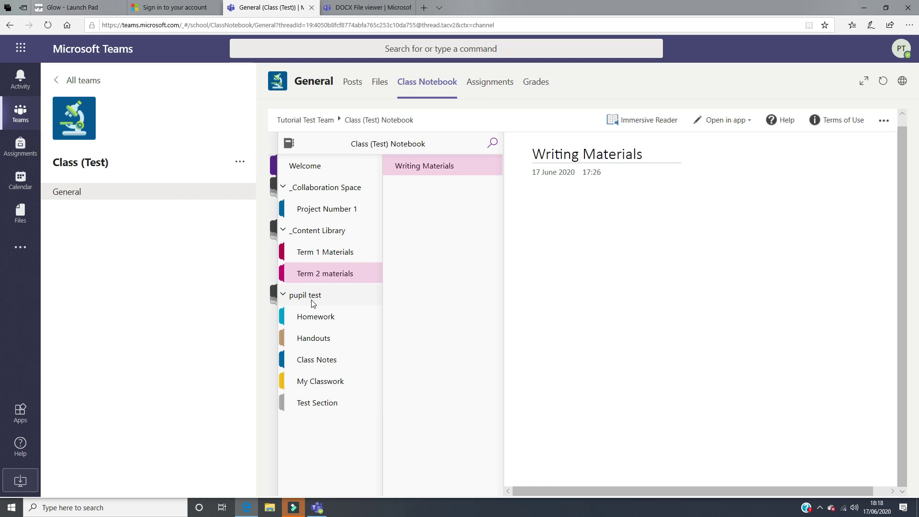
# Check pupil test's Homework and Handouts sections, ending on Class Notes with the Arts and Literature file
pyautogui.click(324, 314)
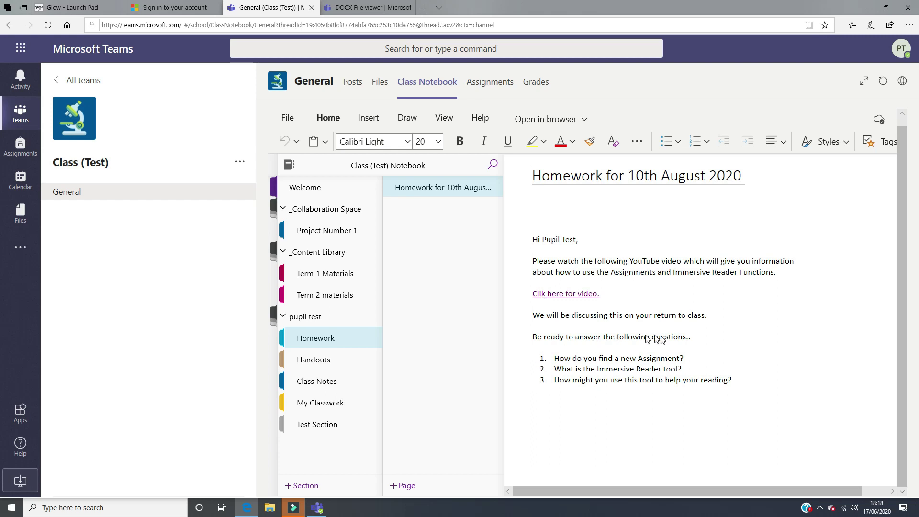
pyautogui.click(308, 360)
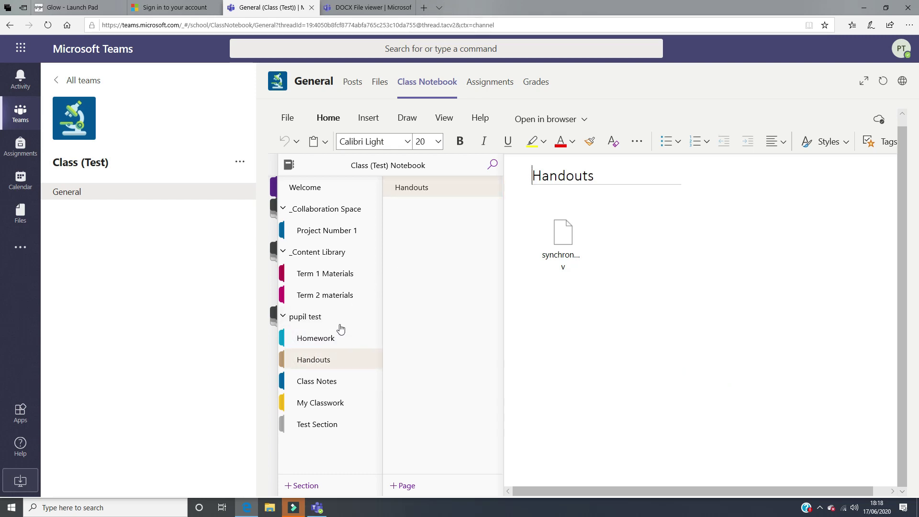
pyautogui.click(321, 363)
pyautogui.click(320, 382)
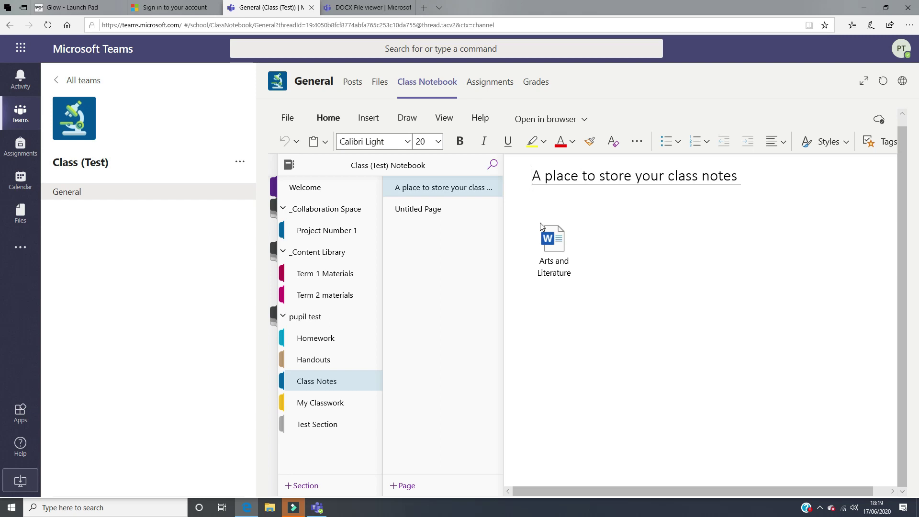
# Set the cursor below the Arts and Literature file, then go to the My Classwork section
pyautogui.click(470, 303)
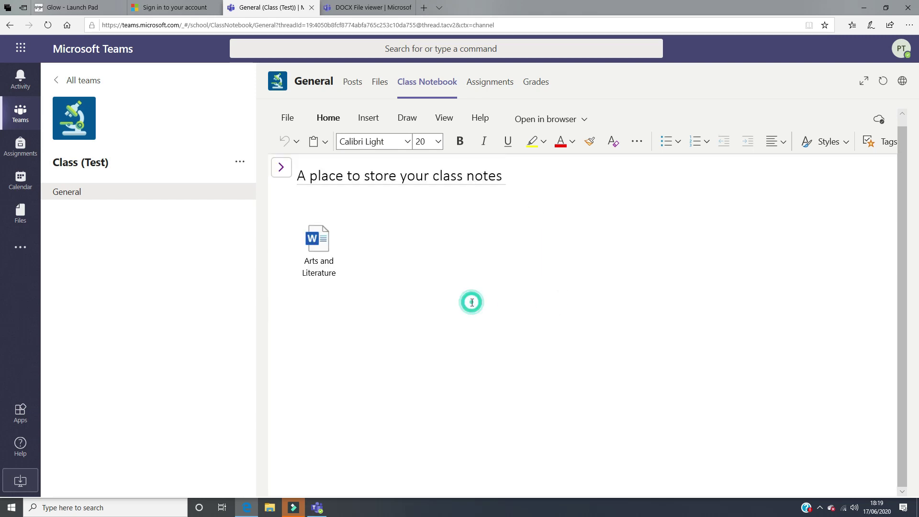
pyautogui.click(378, 279)
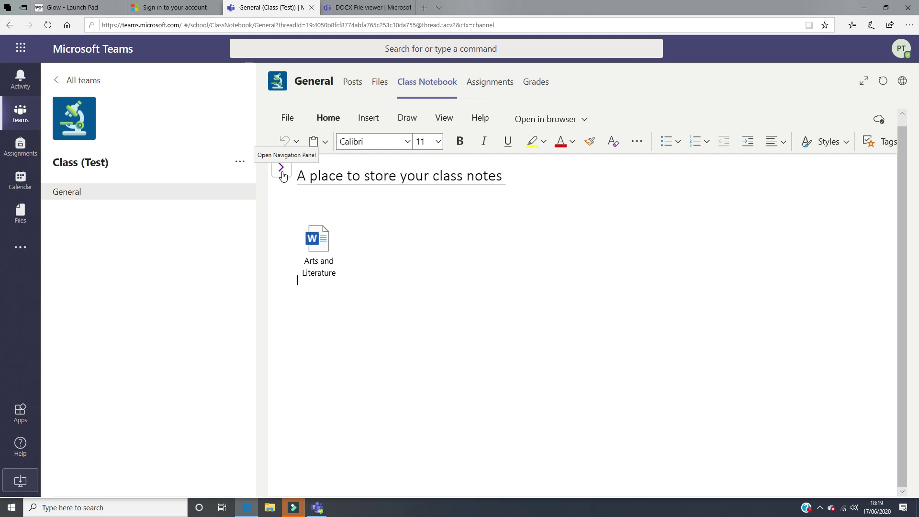
pyautogui.click(282, 168)
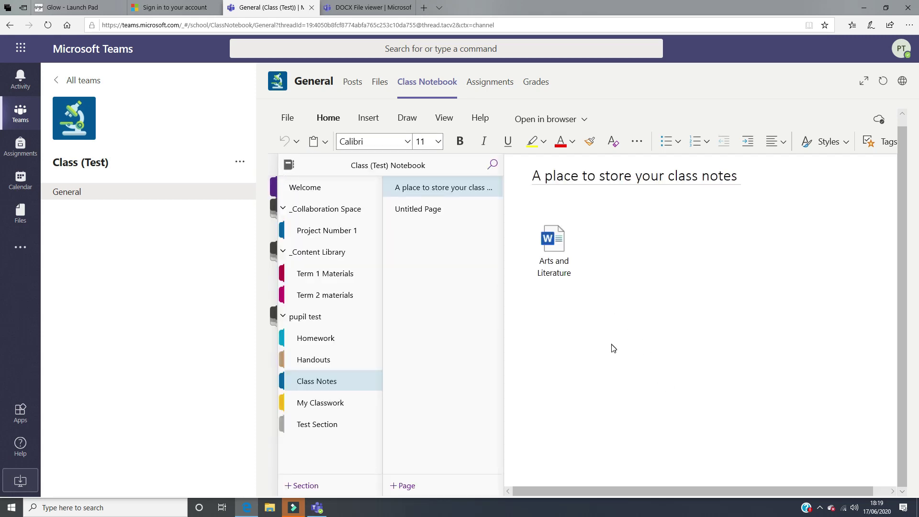
pyautogui.click(304, 417)
# On the Bookflix Project page, add '1. Charlie and the Chocolate factory' under 'read here...'
pyautogui.click(310, 405)
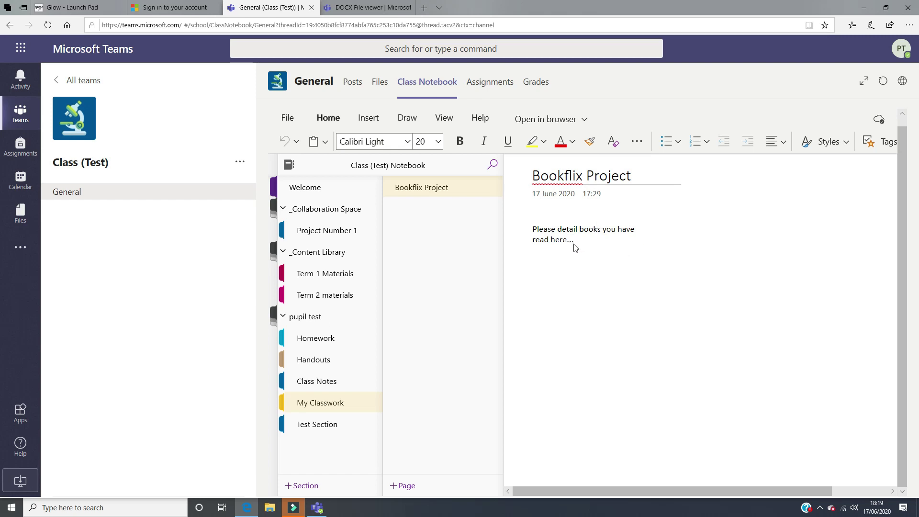
pyautogui.click(584, 241)
pyautogui.click(358, 246)
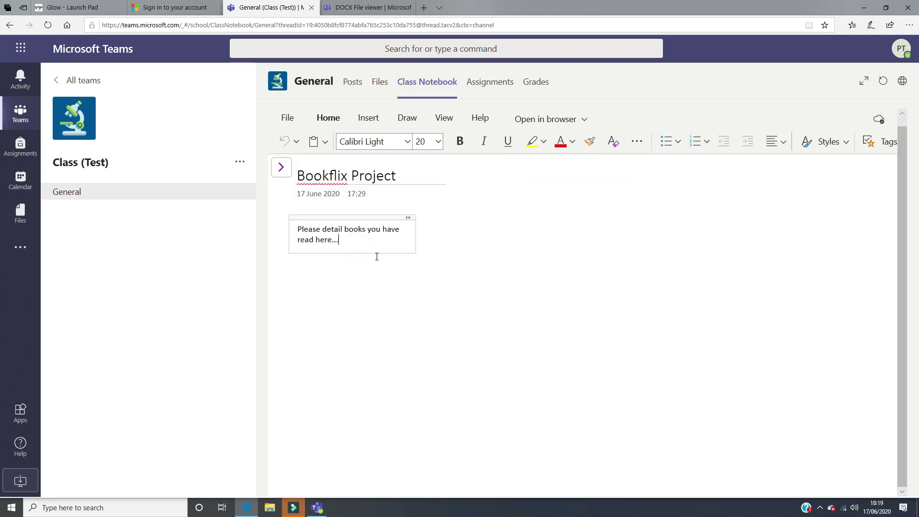
pyautogui.press('Return')
pyautogui.press('Return')
pyautogui.write('1. Ch')
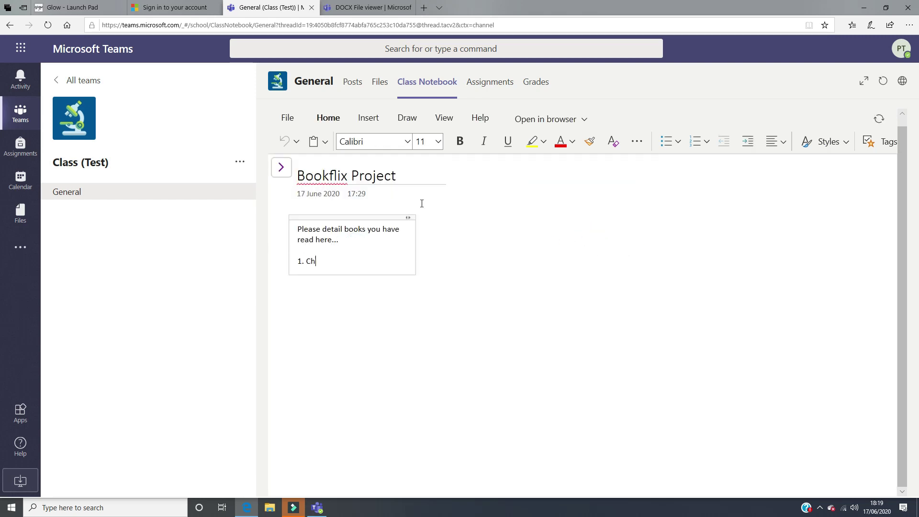
pyautogui.write('arlie andthe Chocolate fa')
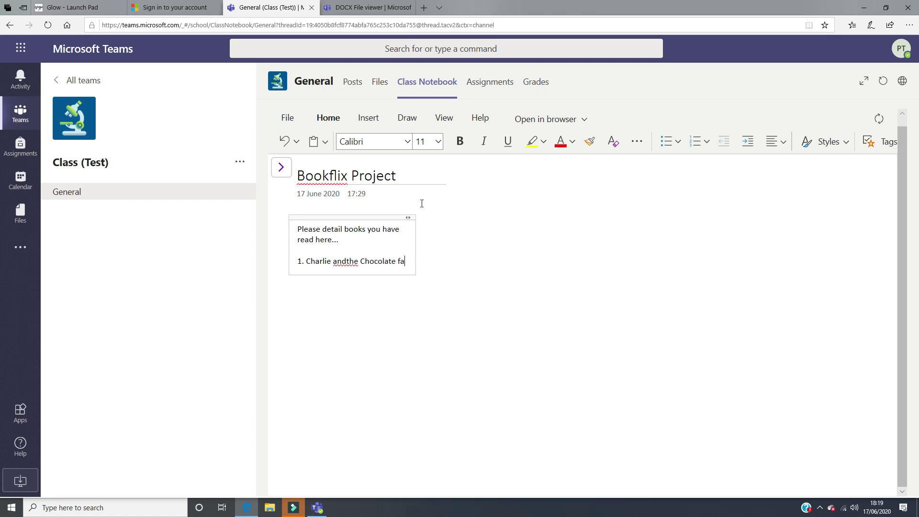
pyautogui.write('ctory -')
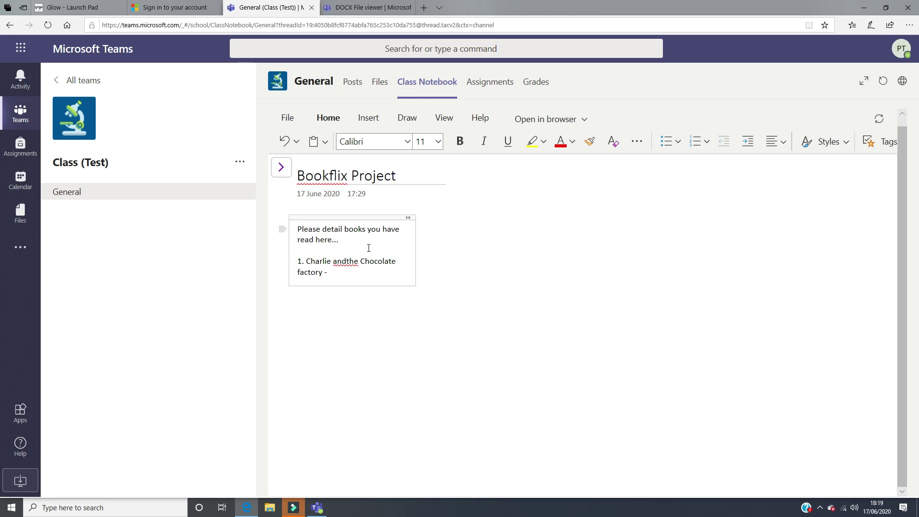
pyautogui.click(346, 263)
pyautogui.click(346, 274)
pyautogui.click(368, 118)
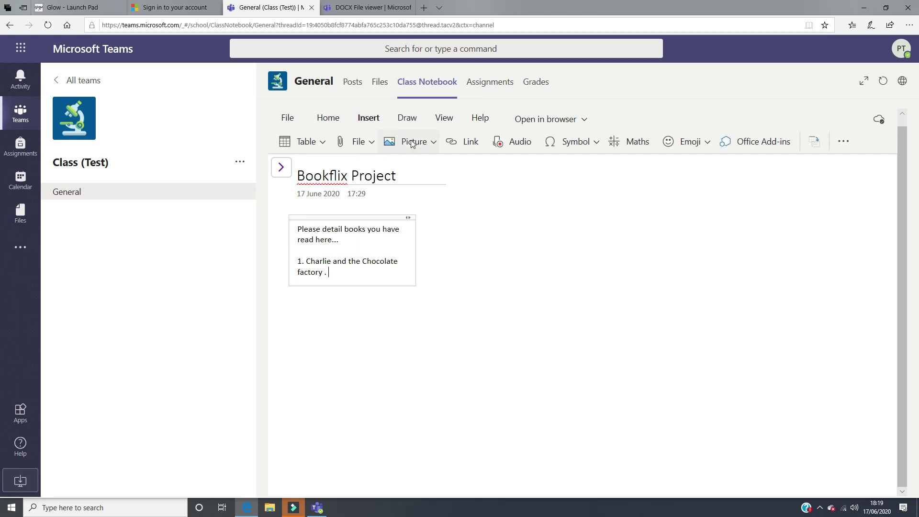
# Insert the first online image result for 'charlie and the chocolate factory' below the entry
pyautogui.click(414, 143)
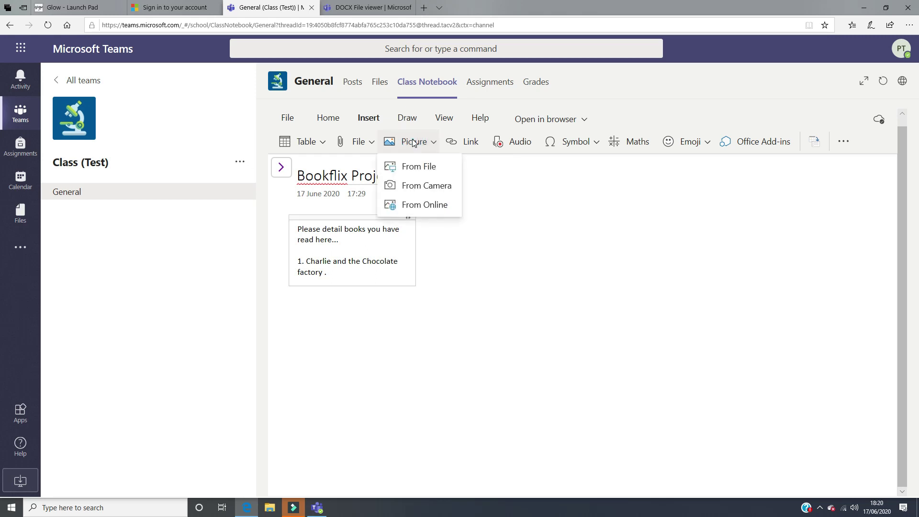
pyautogui.click(415, 205)
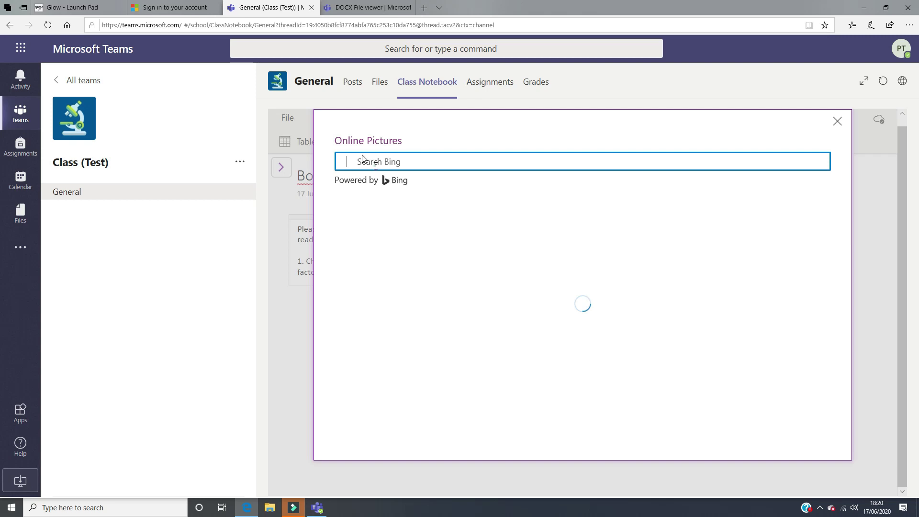
pyautogui.write('charlie and the chocolate factory')
pyautogui.press('Return')
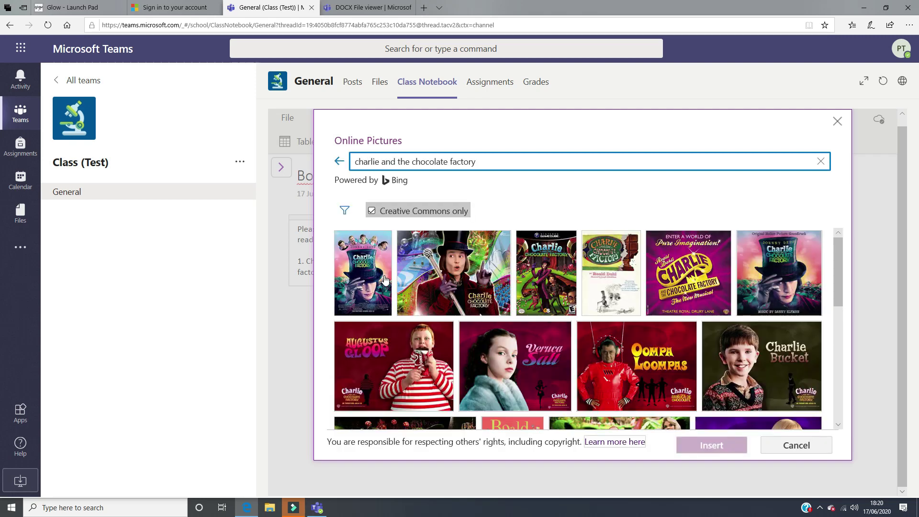
pyautogui.click(384, 280)
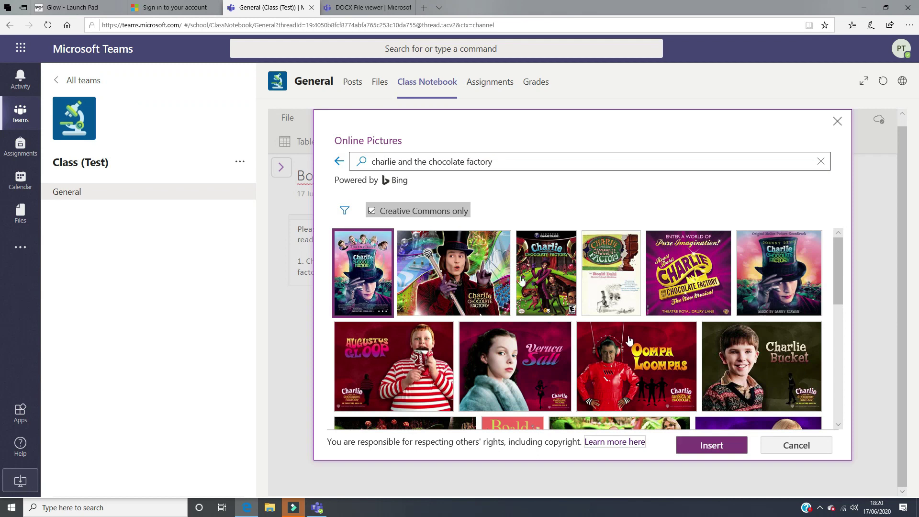
pyautogui.click(718, 451)
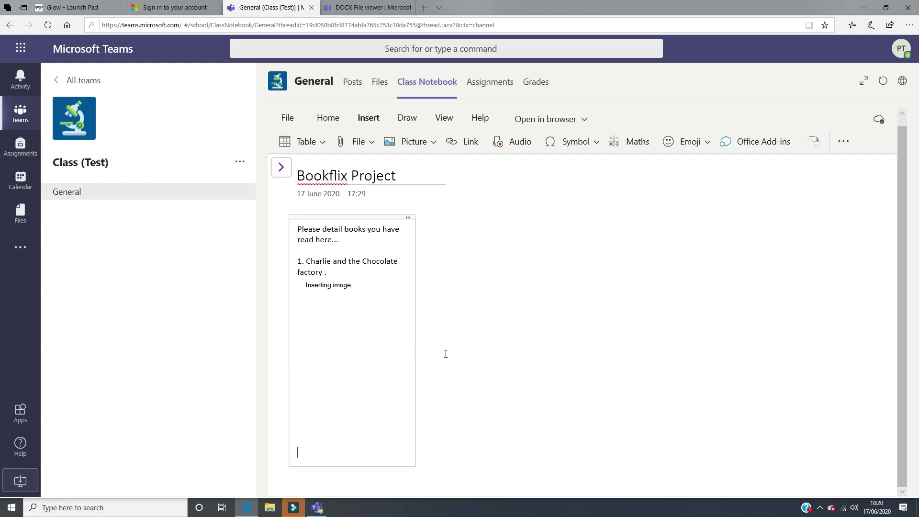
# Add an audio recording below the poster and draw a smiley face with the black pen
pyautogui.click(520, 142)
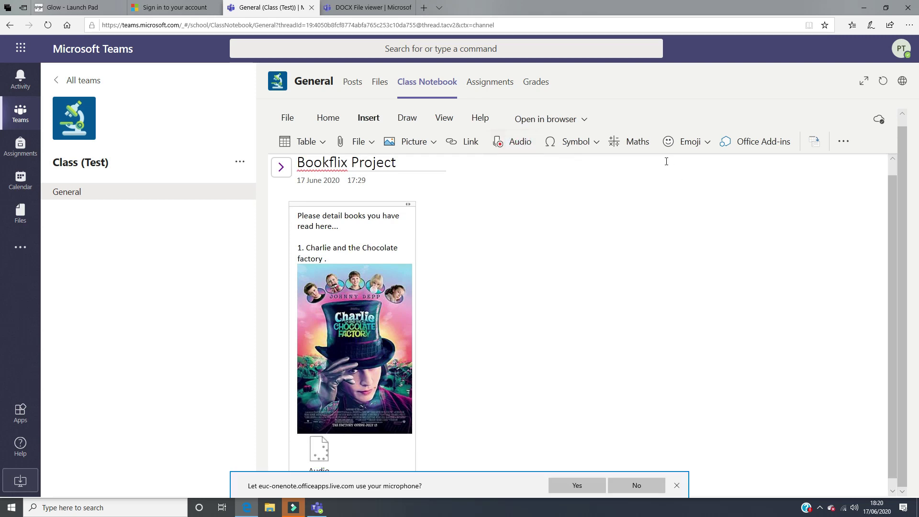
pyautogui.click(577, 486)
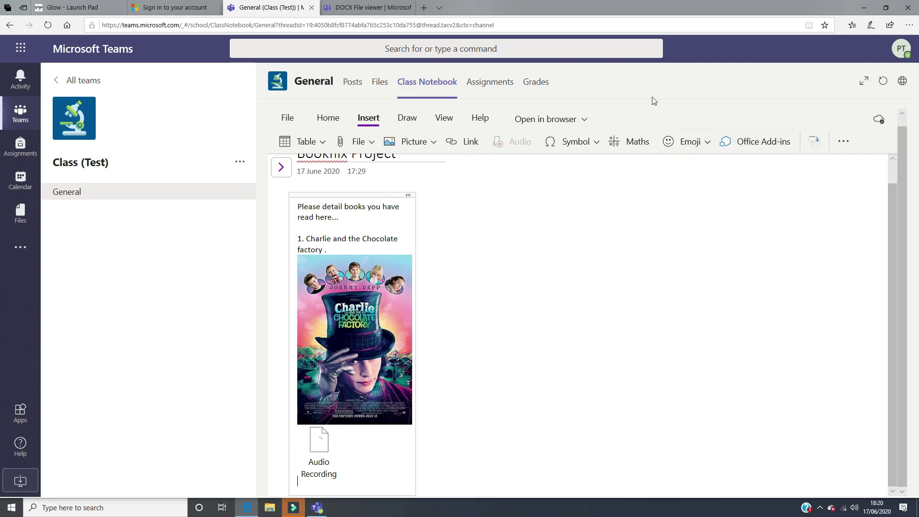
pyautogui.click(408, 119)
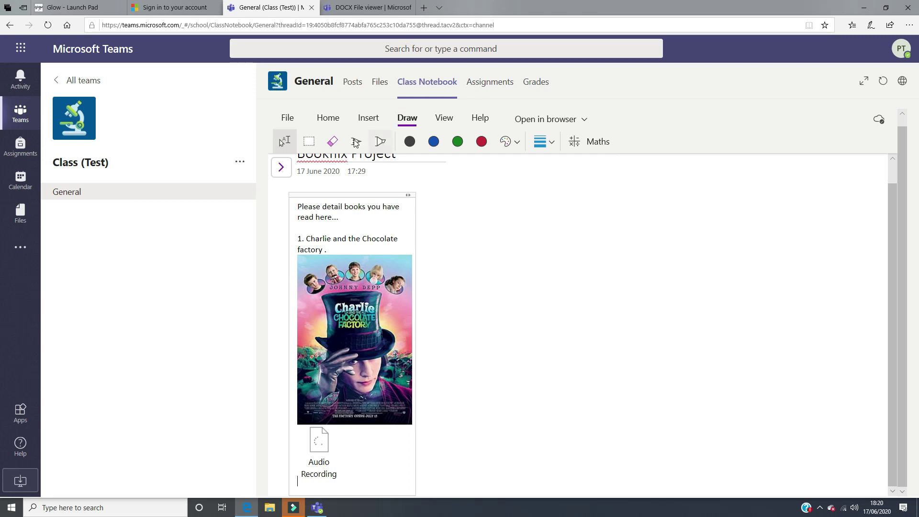
pyautogui.click(356, 142)
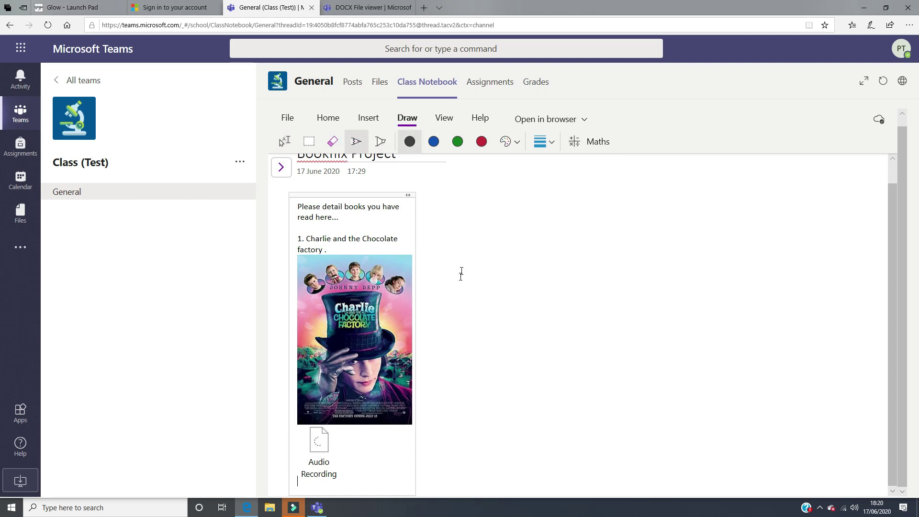
pyautogui.click(381, 141)
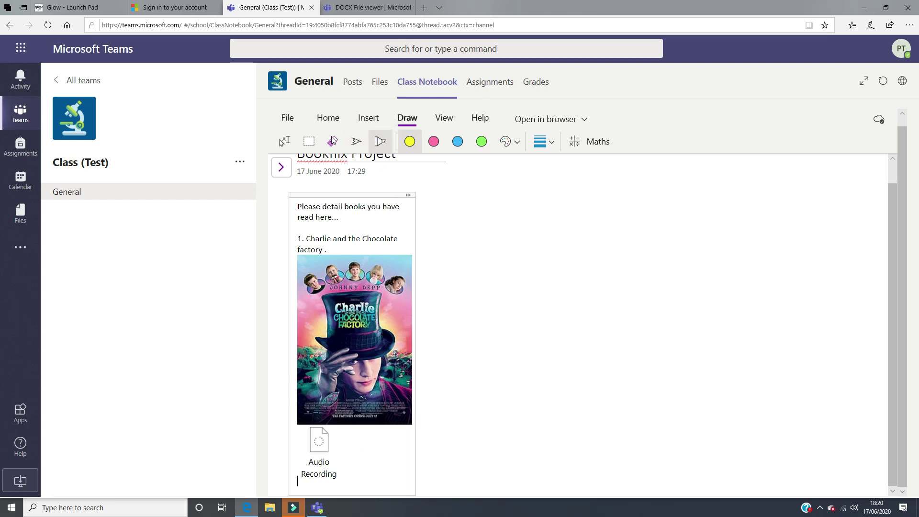
pyautogui.click(355, 142)
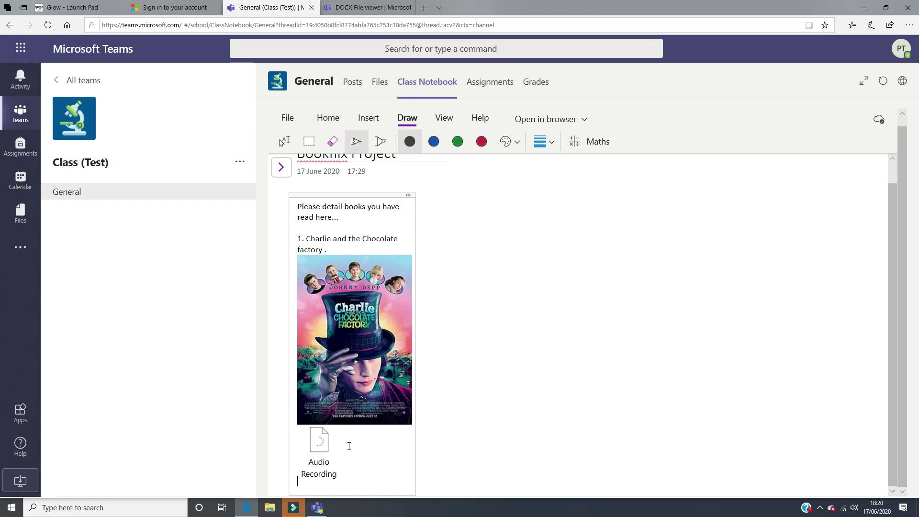
pyautogui.moveTo(348, 443)
pyautogui.mouseDown()
pyautogui.moveTo(384, 462)
pyautogui.moveTo(384, 447)
pyautogui.mouseUp()
pyautogui.click(366, 442)
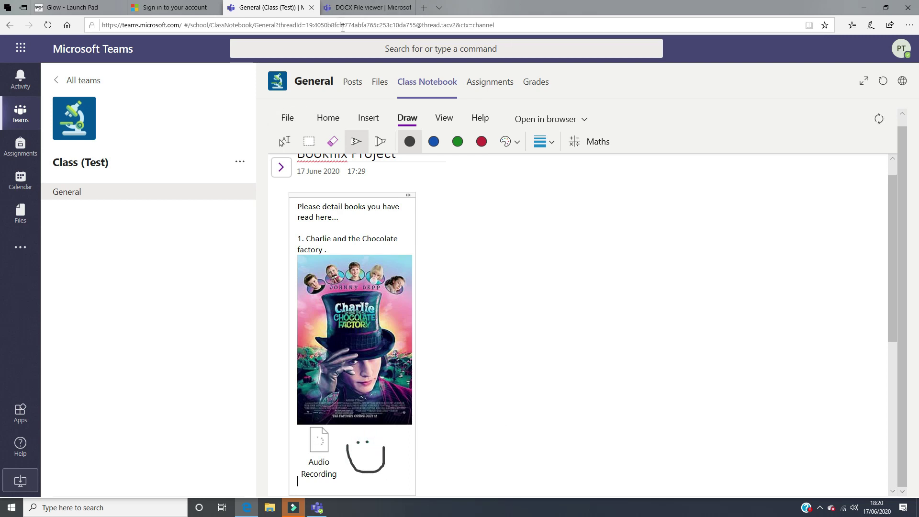
# Restore the notebook's navigation panes, then return to the General channel's Posts
pyautogui.click(444, 118)
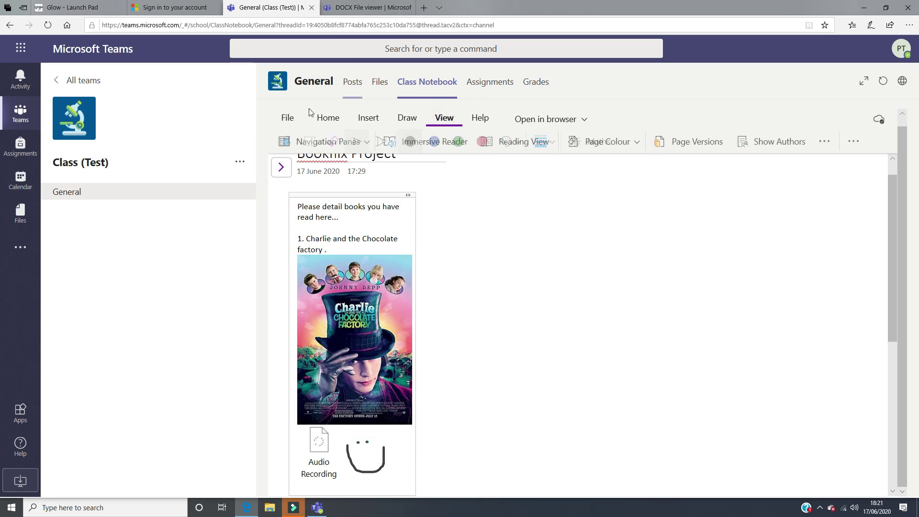
pyautogui.click(281, 167)
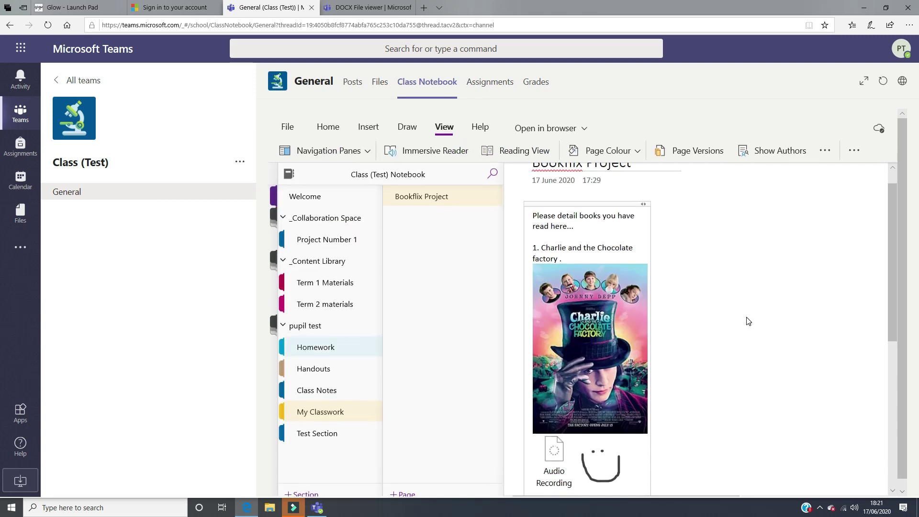
pyautogui.click(349, 88)
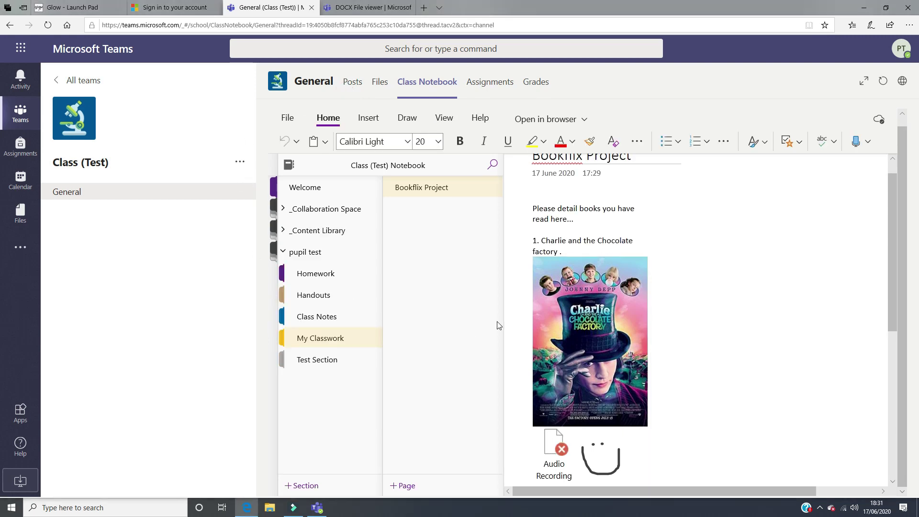
pyautogui.click(68, 197)
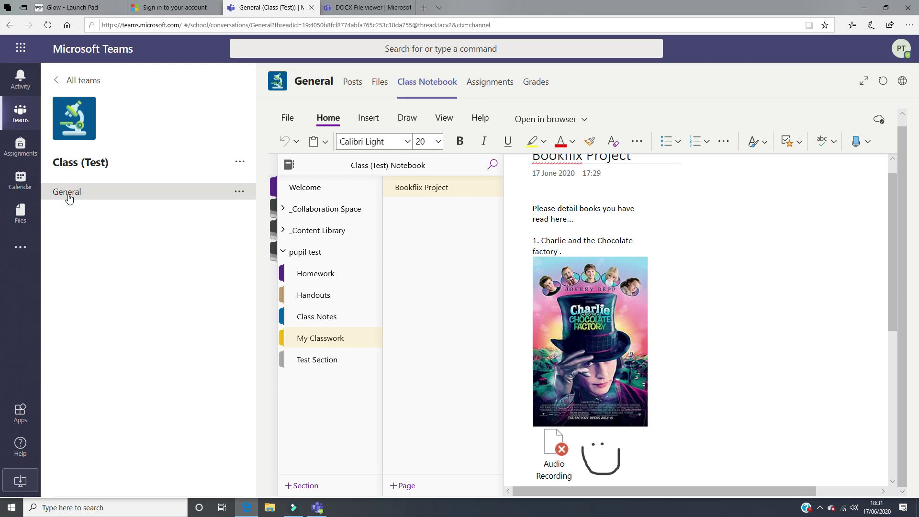
pyautogui.click(70, 198)
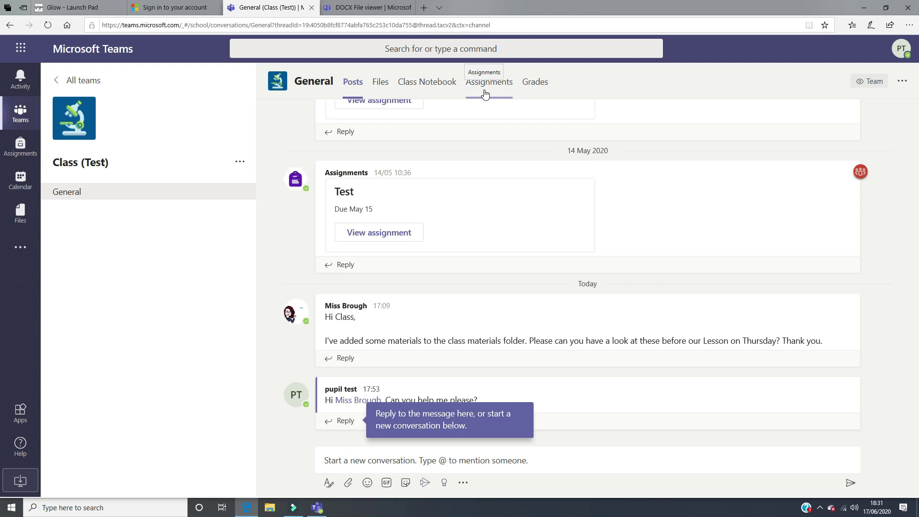
# Switch the General channel to its Grades tab
pyautogui.click(536, 89)
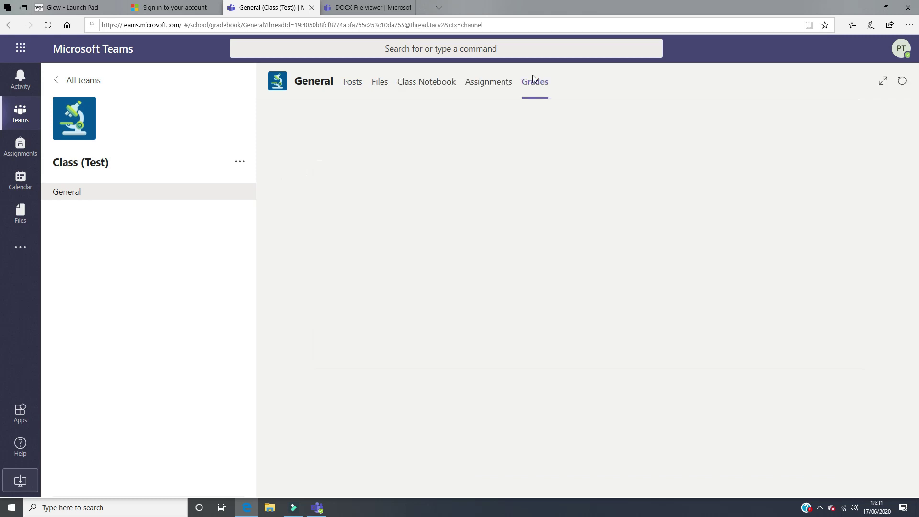